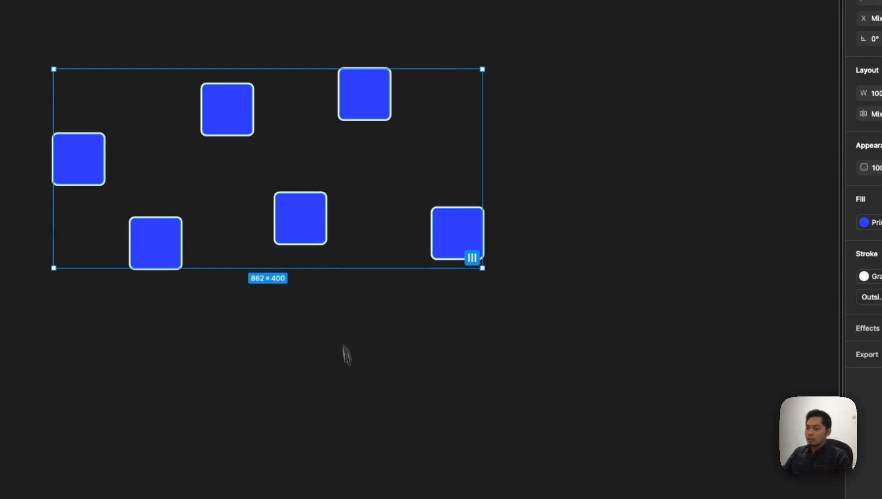
Step: Add auto layout to the six selected blue squares and set its flow to horizontal
right_click(316, 217)
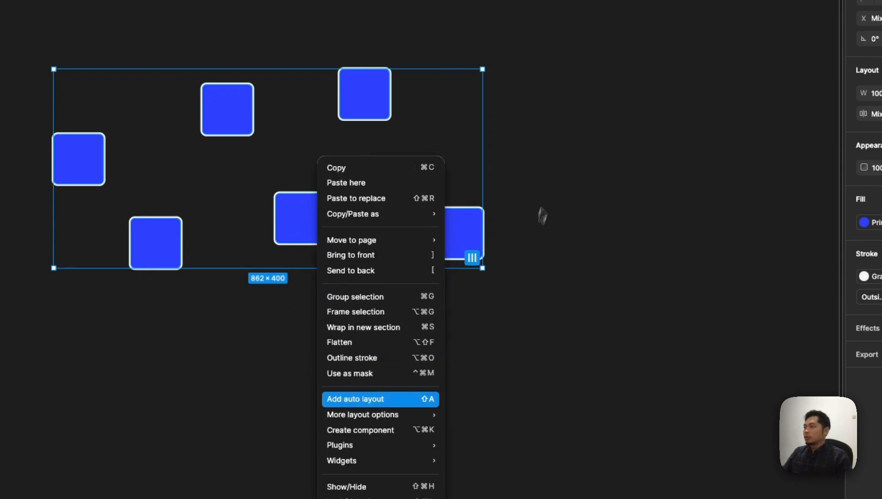
left_click(573, 176)
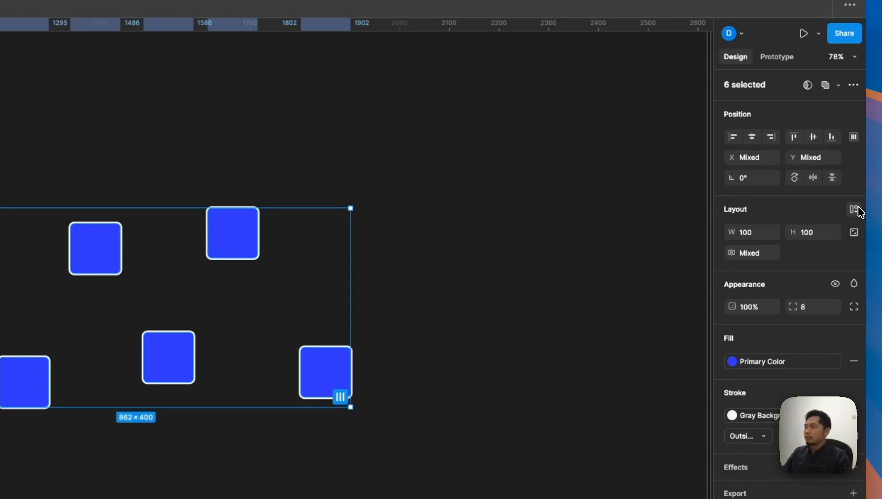
left_click(854, 211)
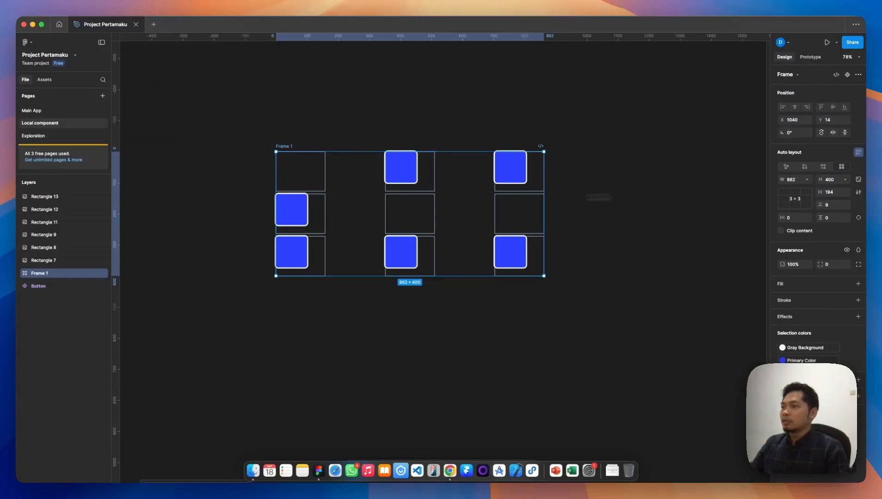
left_click(805, 167)
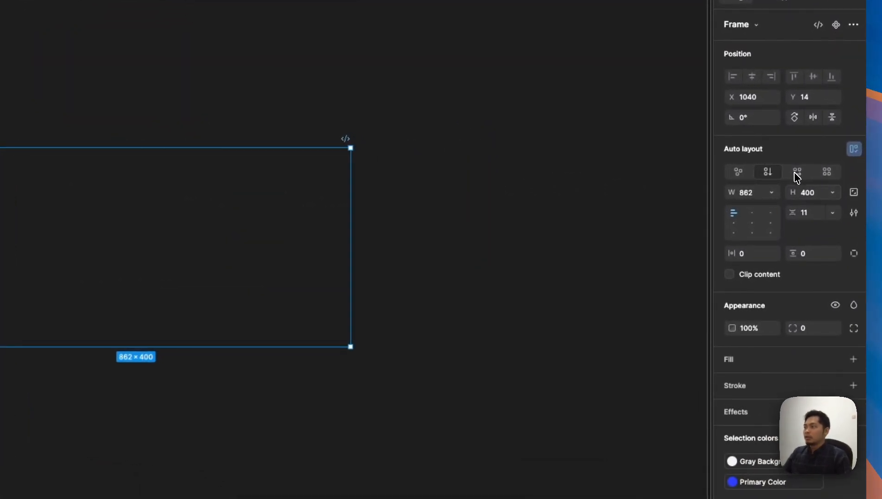
left_click(823, 168)
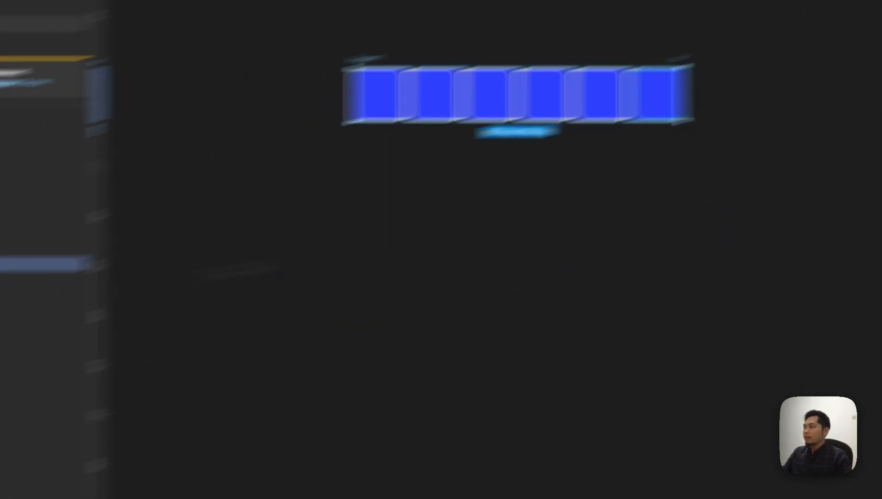
Step: Turn on wrapping for the auto layout frame and resize its width to reflow the squares
left_click(860, 204)
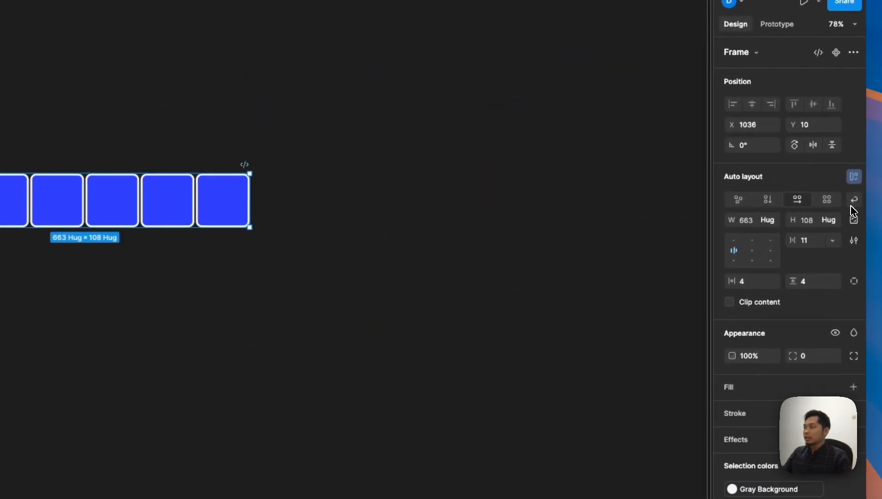
left_click_drag(684, 100, 542, 88)
left_click_drag(392, 200, 377, 198)
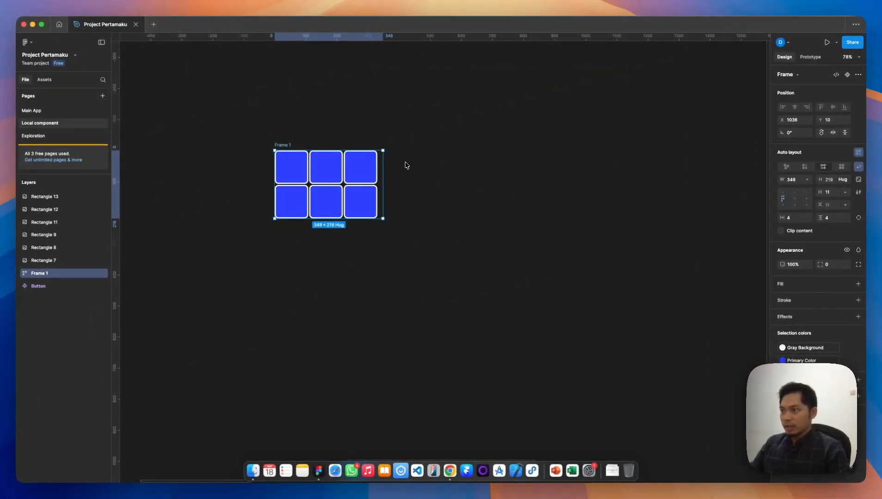
left_click_drag(484, 161, 500, 161)
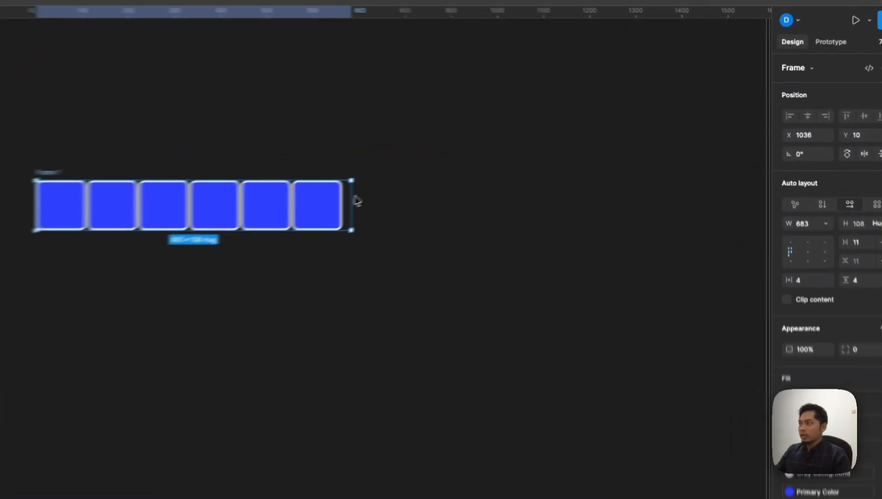
left_click_drag(384, 217, 236, 224)
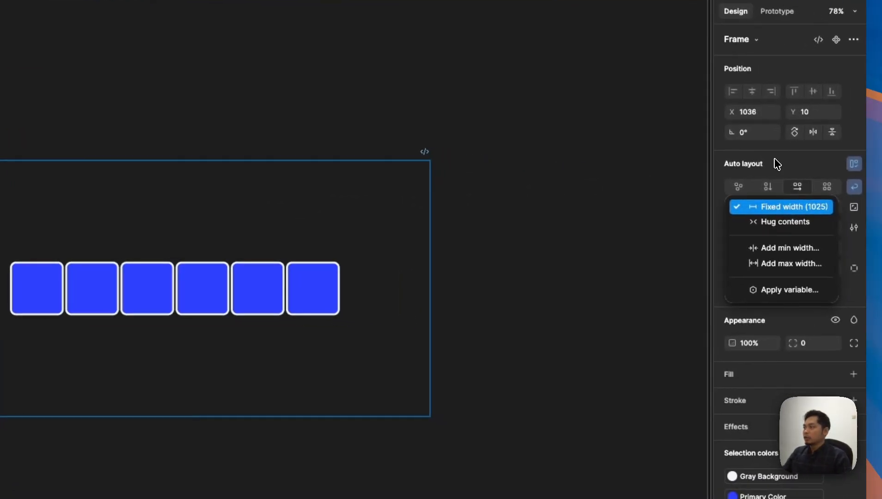
Step: Set the frame's width and height to Hug contents, with item gaps of 40 and padding of 40 horizontally and 74 vertically
left_click(772, 222)
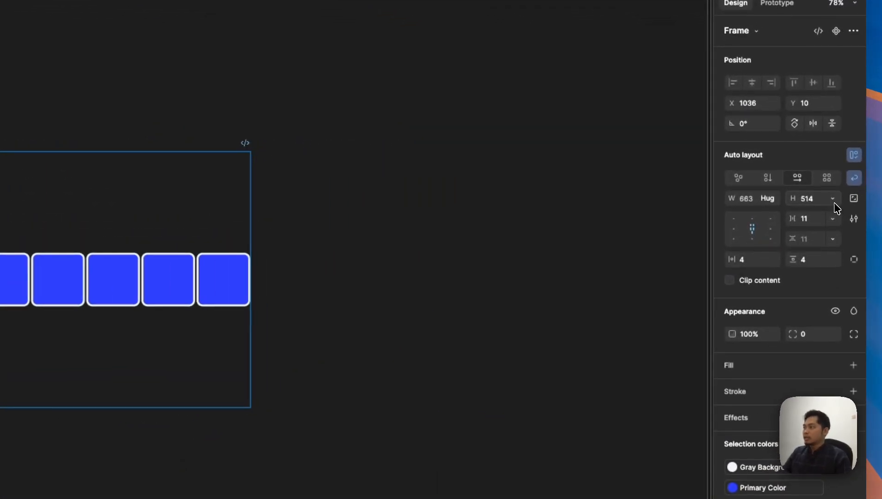
left_click(845, 179)
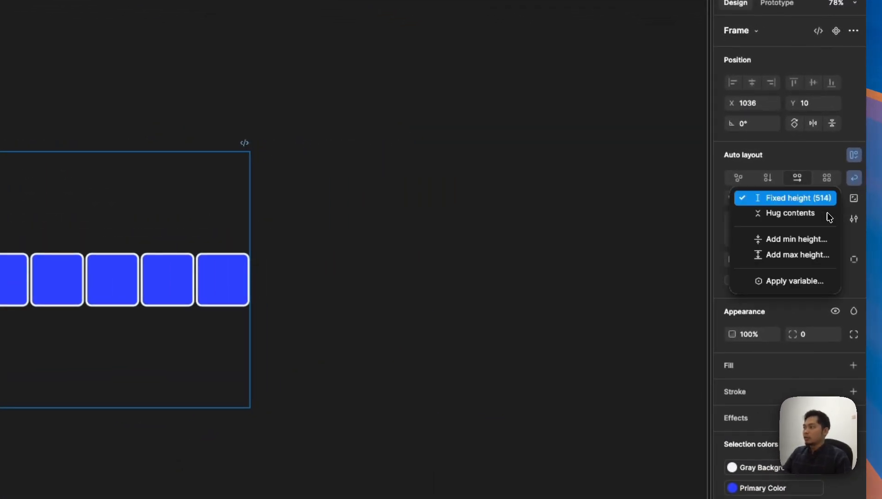
left_click(793, 214)
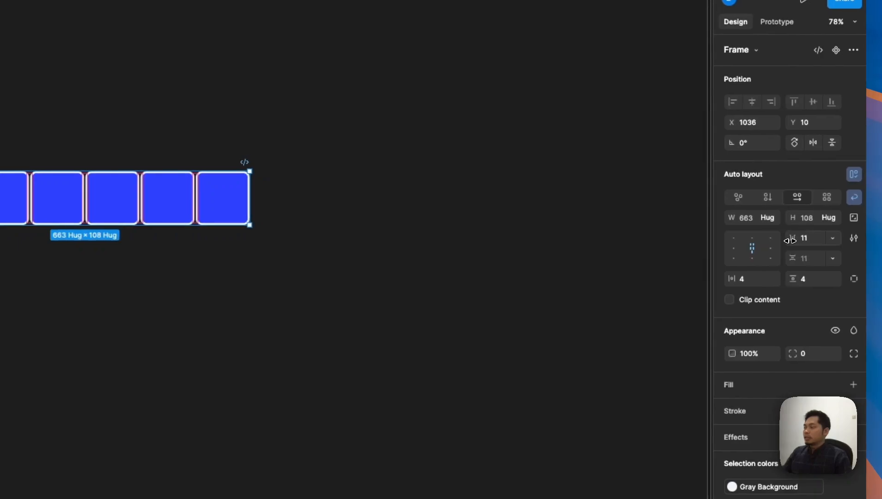
left_click_drag(790, 241, 812, 238)
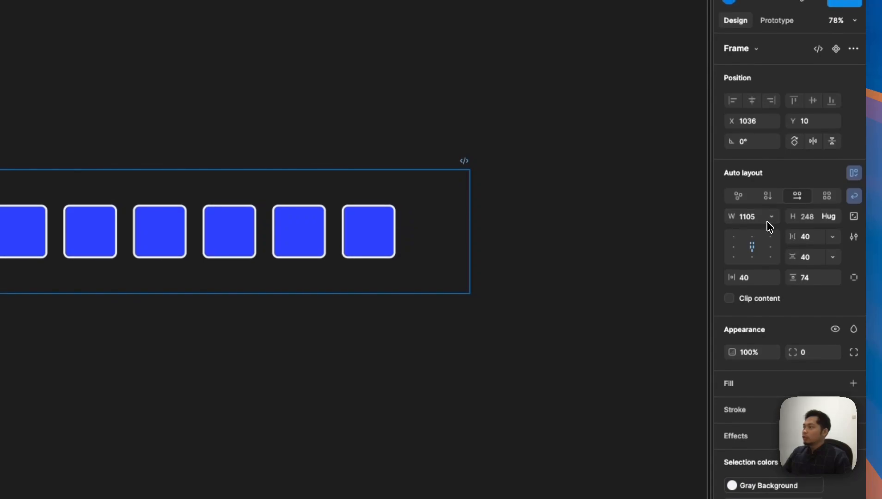
Step: Give the frame a minimum width of 700 and narrow it down to that limit
left_click(770, 179)
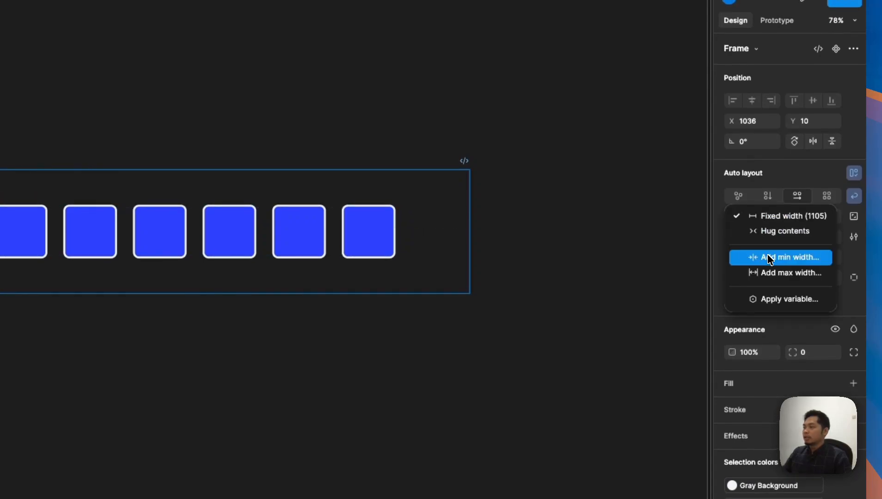
left_click(742, 257)
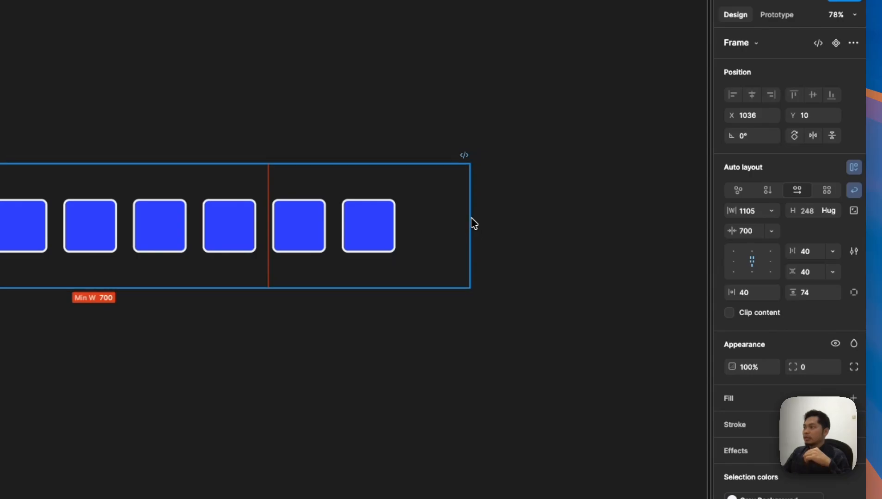
left_click_drag(470, 200, 417, 199)
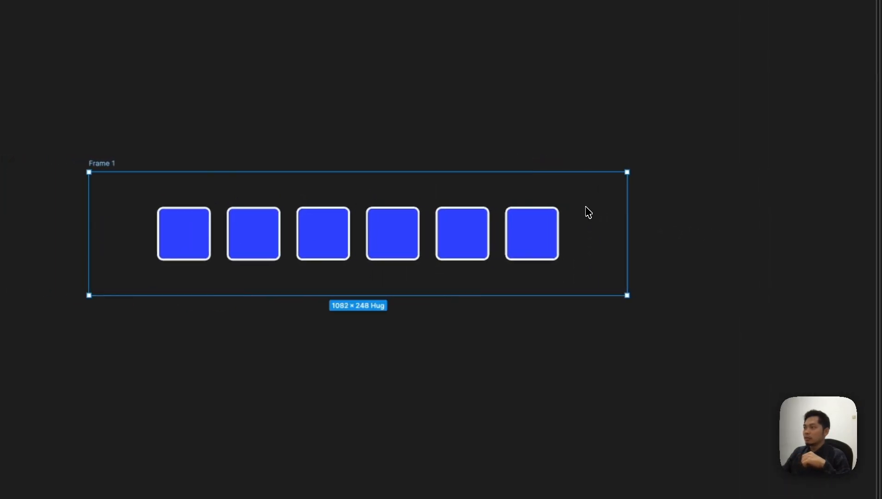
left_click_drag(588, 213, 283, 231)
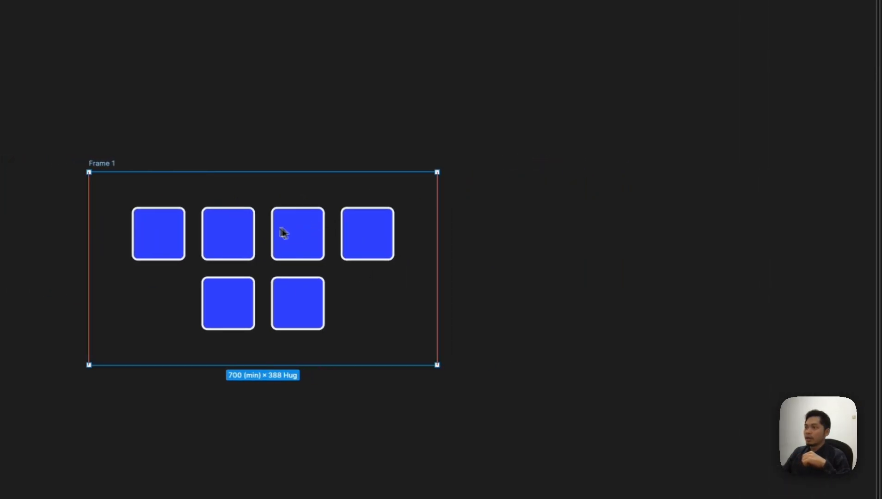
Step: Give the frame a maximum width of 1000 and stretch it wider to test the limit
left_click(762, 223)
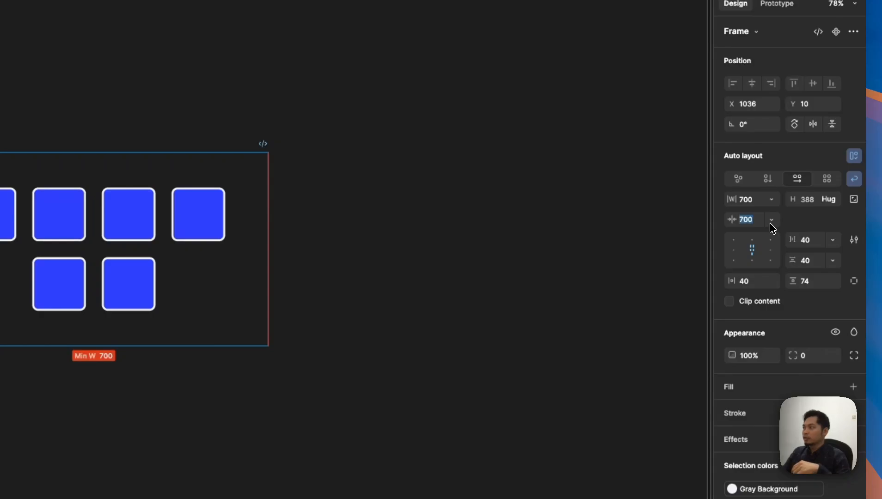
left_click(771, 224)
left_click(777, 257)
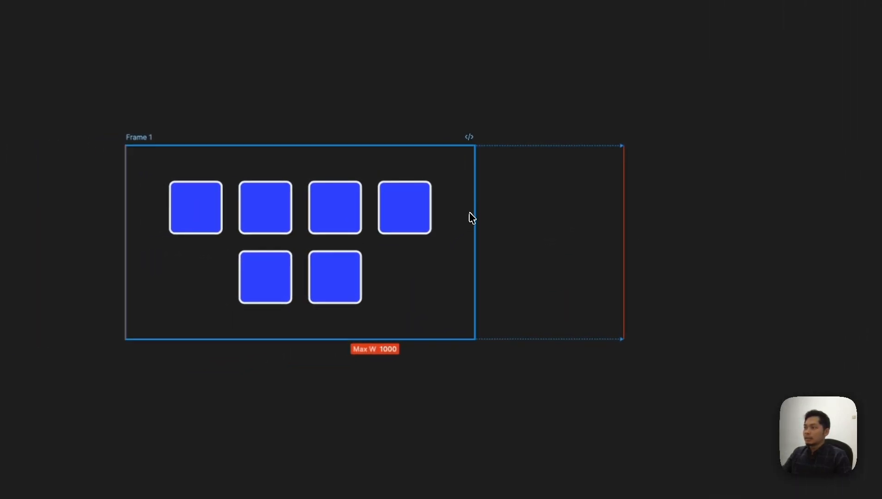
left_click_drag(447, 235, 694, 224)
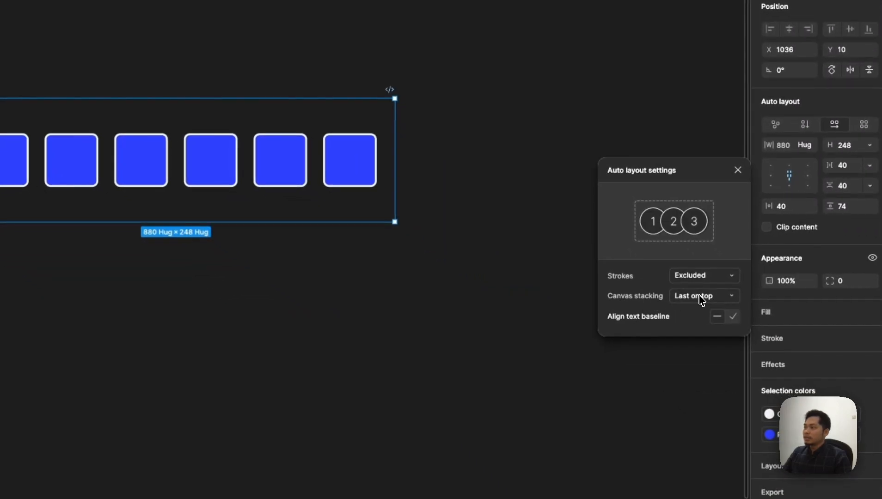
Step: Set the frame's horizontal gap to Auto and narrow it to about 474 wide so the squares overlap
left_click(703, 298)
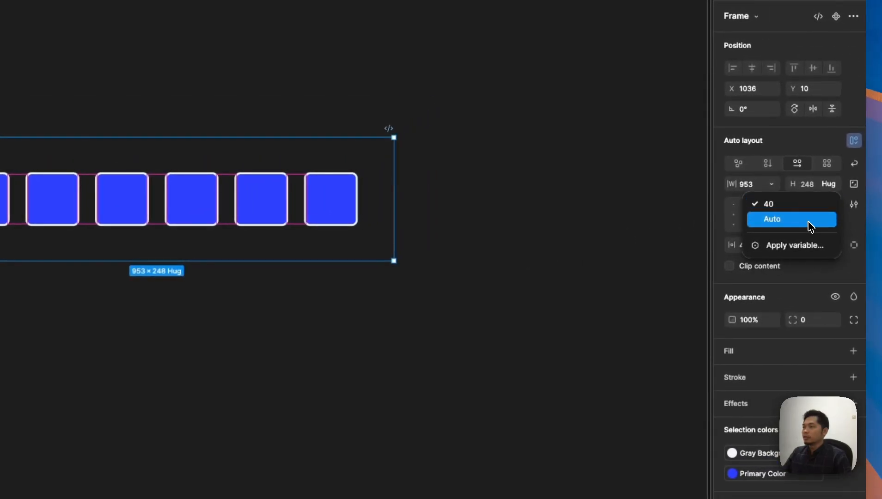
left_click(808, 222)
left_click_drag(394, 182, 275, 181)
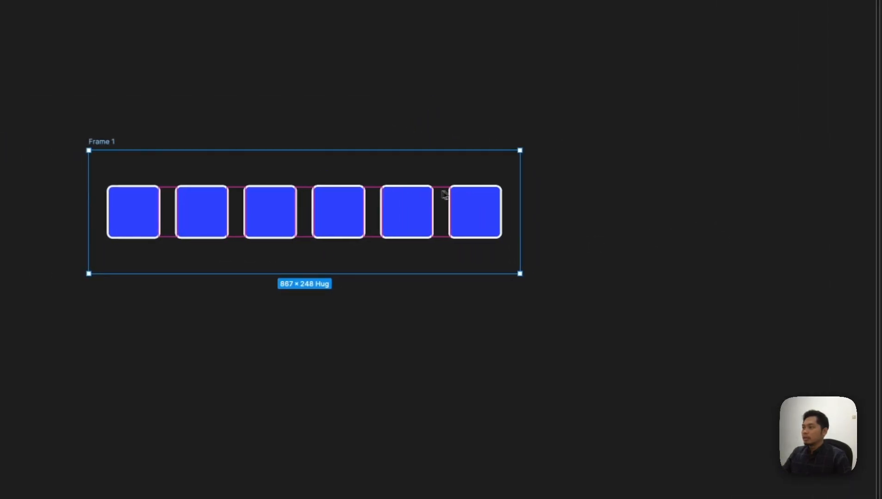
left_click_drag(443, 194, 162, 215)
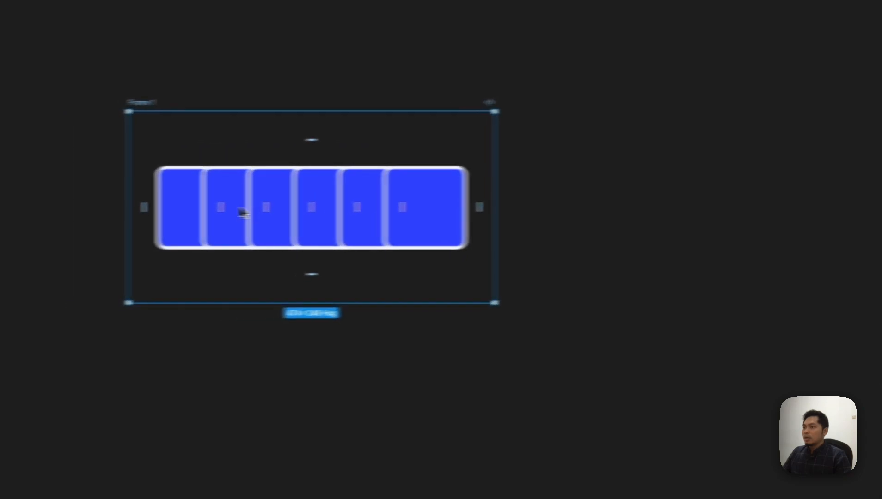
Step: Change the frame's canvas stacking from Last on top to First on top
left_click(264, 211)
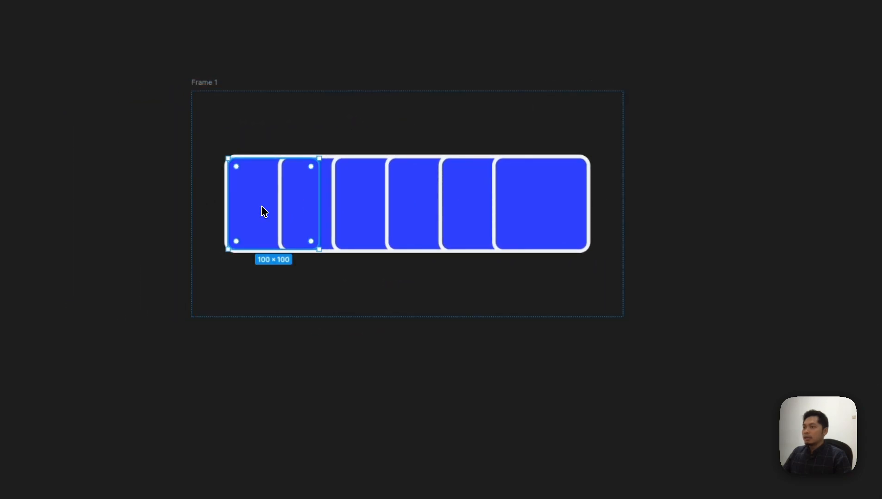
left_click(360, 205)
left_click(203, 83)
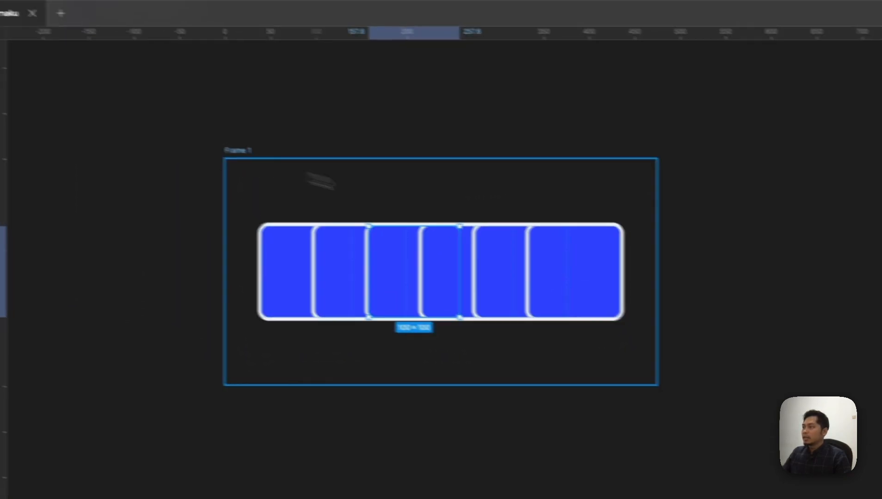
left_click(865, 191)
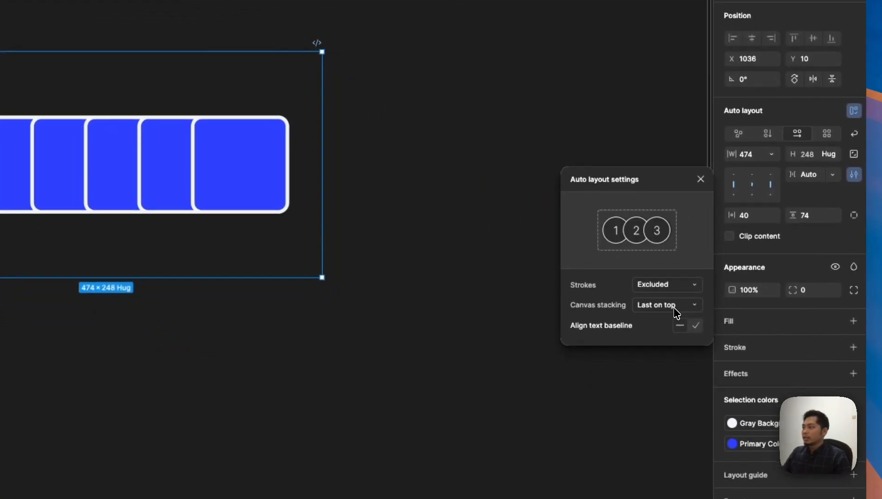
left_click(675, 306)
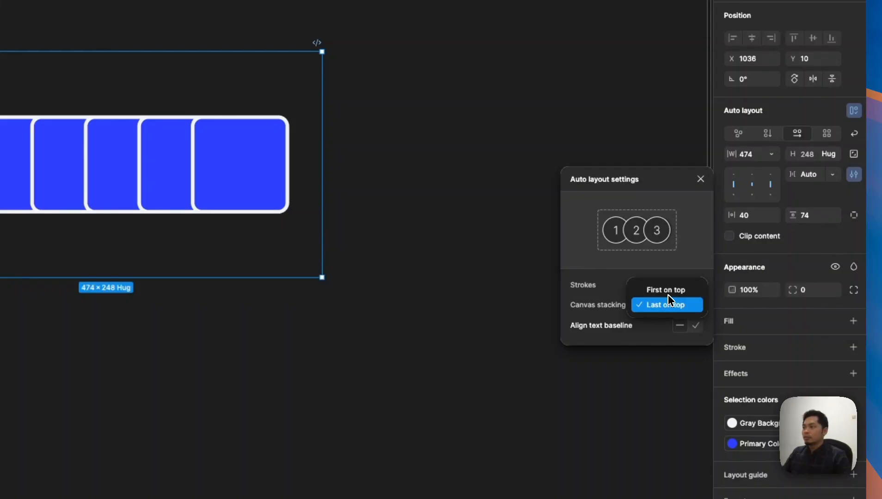
left_click(669, 296)
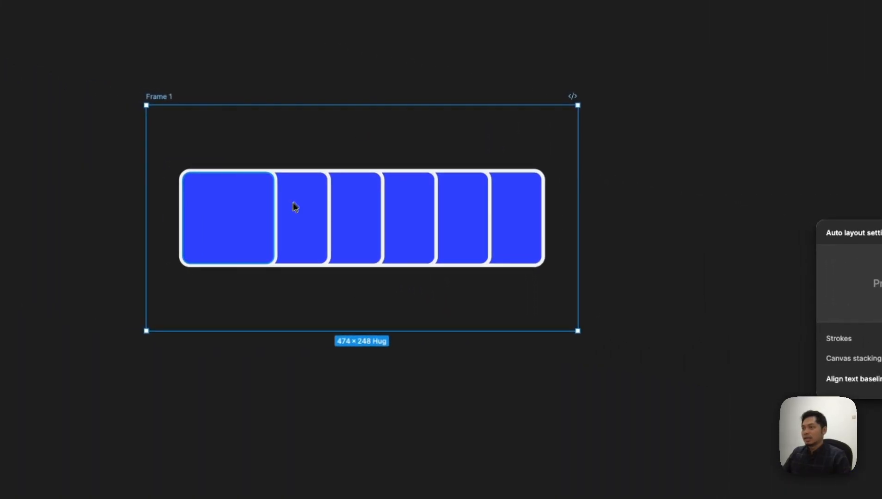
Step: Check how the overlapping squares are stacked and reopen the frame's auto layout settings
left_click(253, 208)
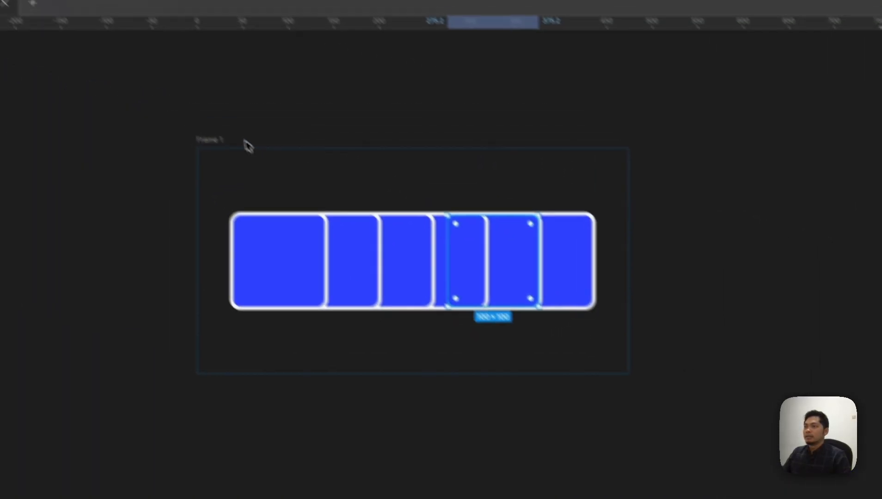
left_click(170, 96)
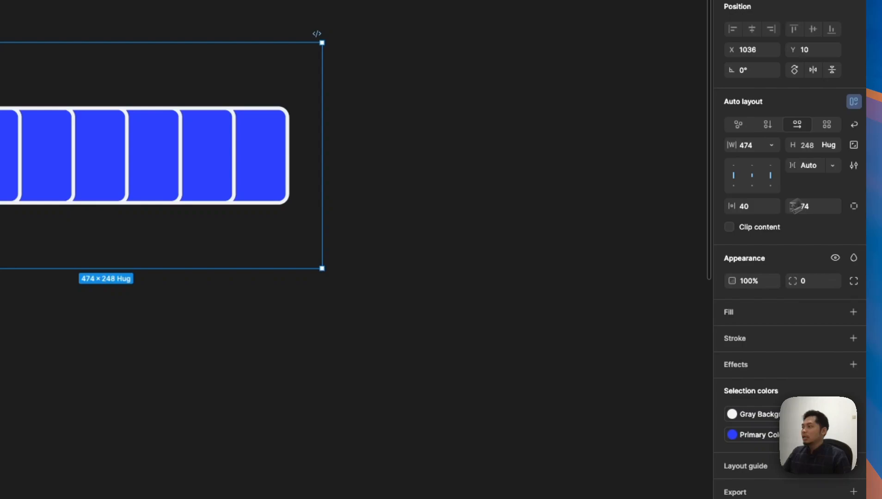
left_click(854, 165)
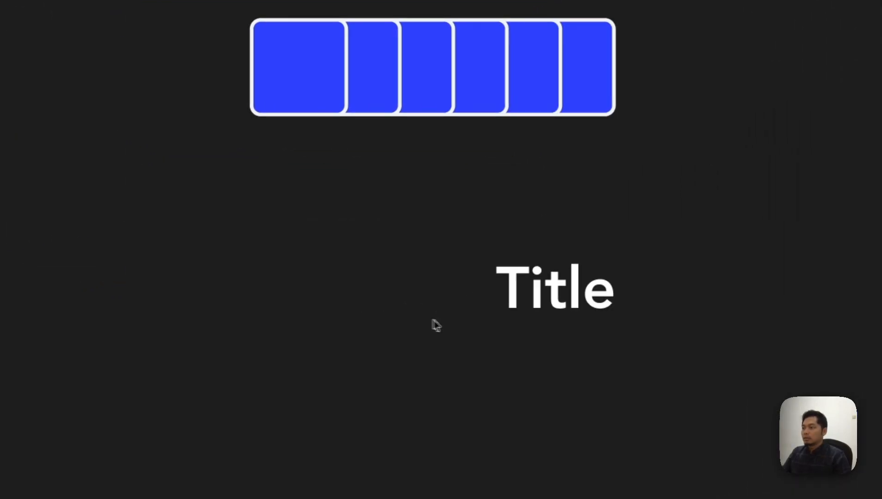
Step: Search the assets for "che" and insert the Chevrons right icon beside the Title text
key("super+k")
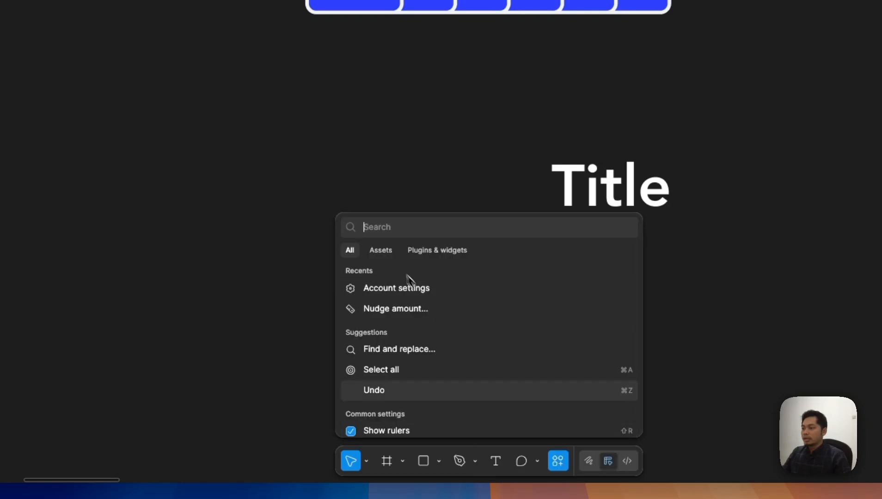
left_click(389, 250)
type("che")
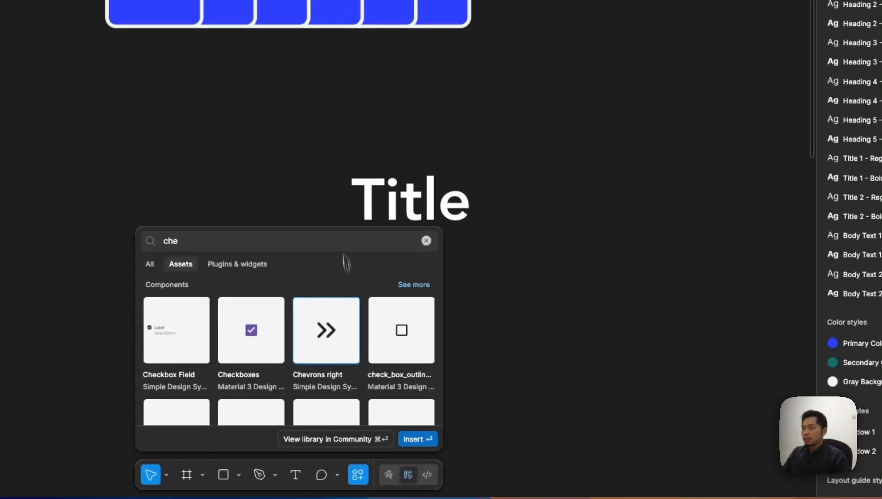
key("Return")
key("ctrl+backslash")
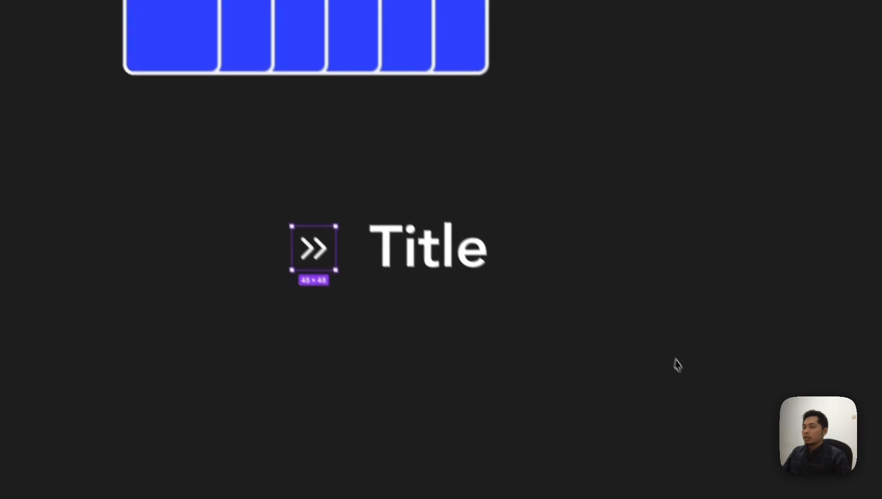
Step: Wrap the chevrons icon and the Title text in an auto layout frame and select the icon
left_click_drag(218, 158, 659, 352)
key("shift+a")
scroll(388, 257, "up", 5)
left_click(315, 250)
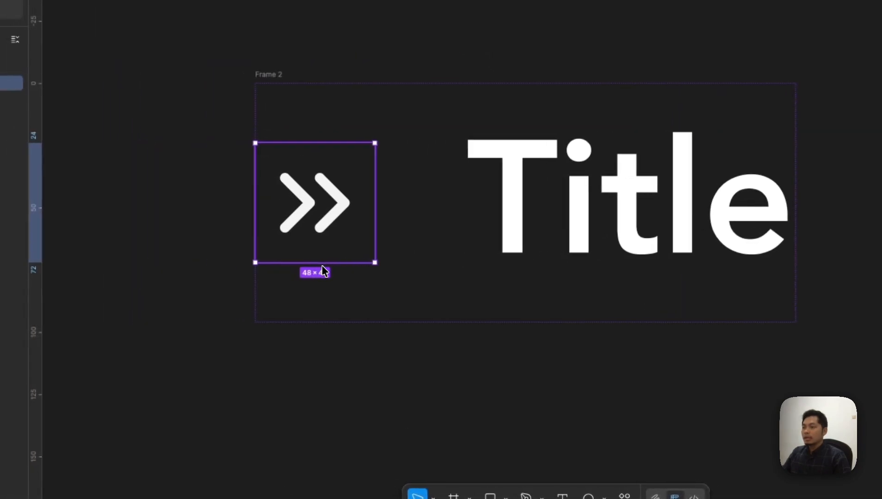
Step: Turn on text baseline alignment in the auto layout settings of the frame holding the chevrons icon and Title text
scroll(324, 271, "up", 4)
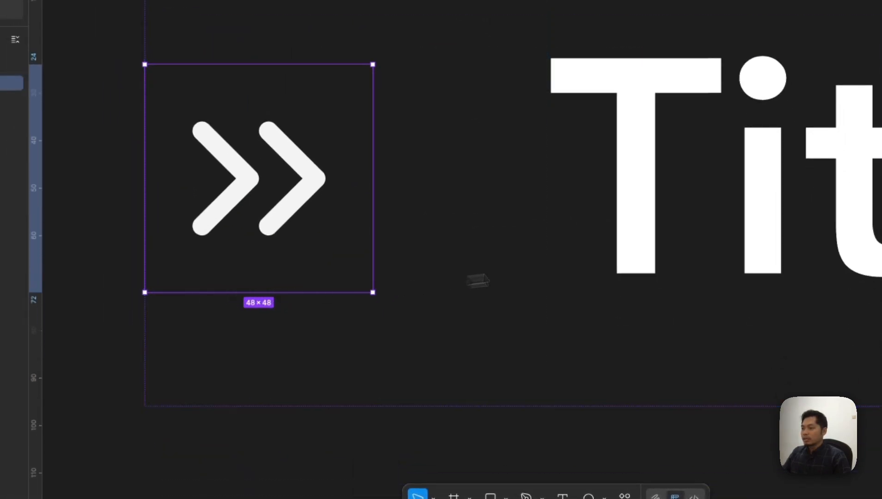
left_click(638, 254)
scroll(565, 254, "down", 4)
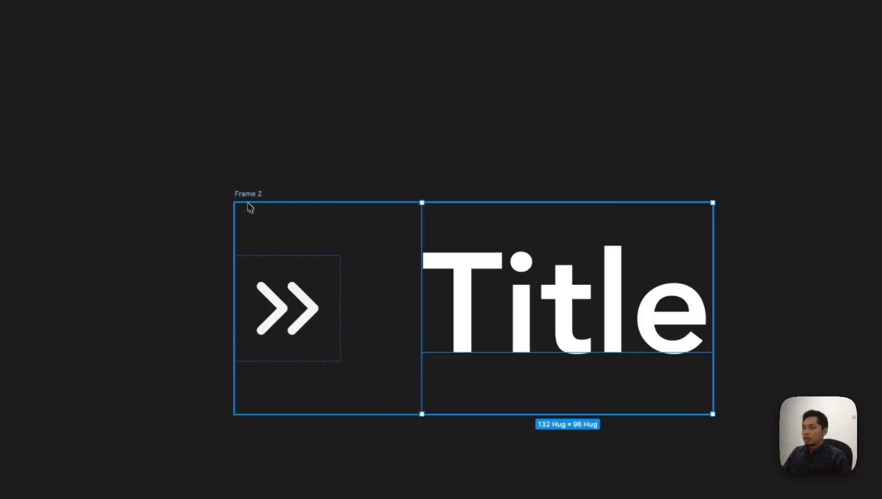
left_click(248, 194)
left_click(854, 171)
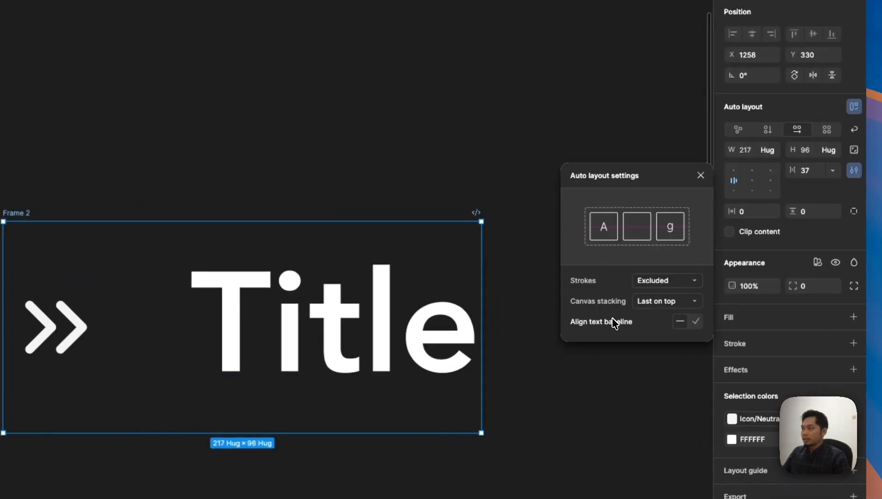
left_click(695, 323)
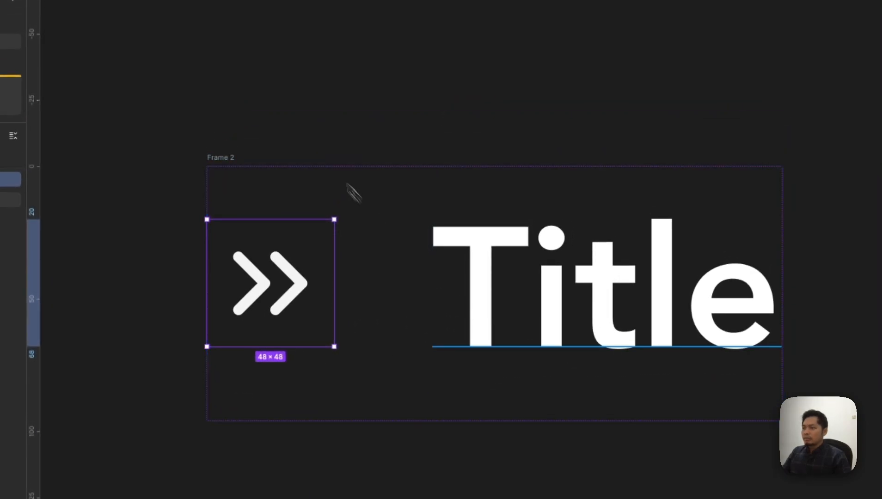
key("Tab")
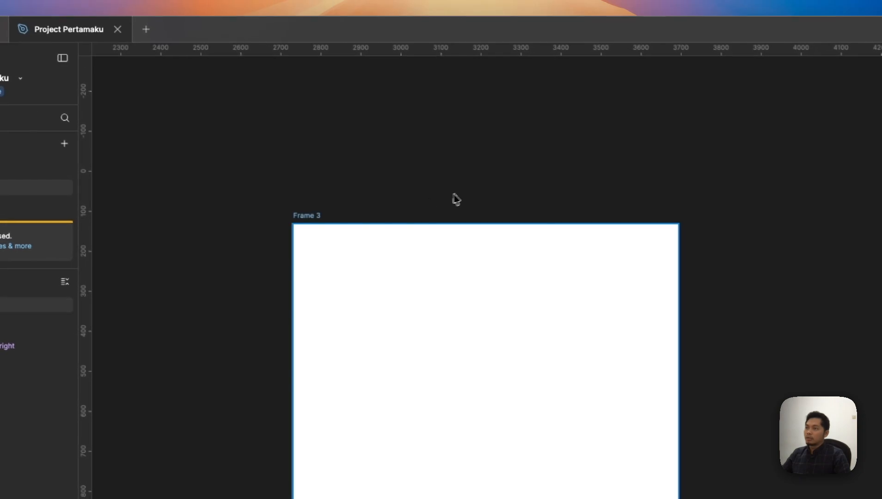
Step: Give the empty white Frame 3 a grid auto layout flow with 4 × 4 cells
scroll(452, 149, "up", 2)
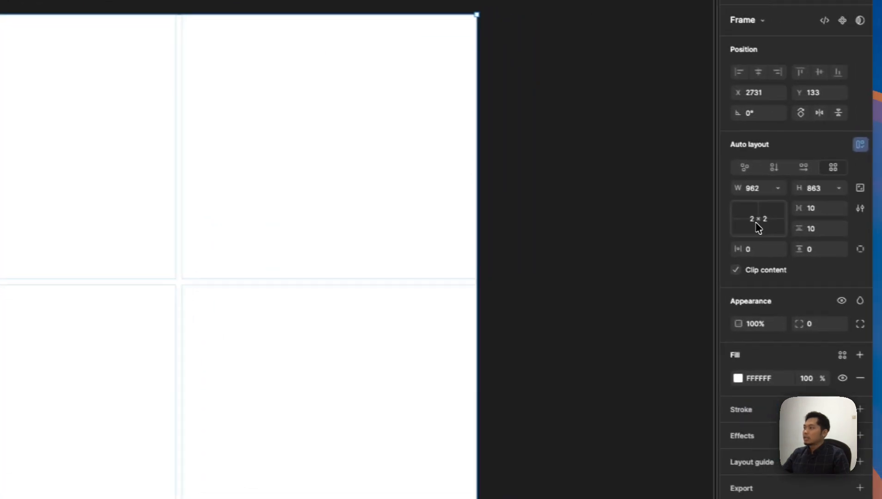
left_click(758, 228)
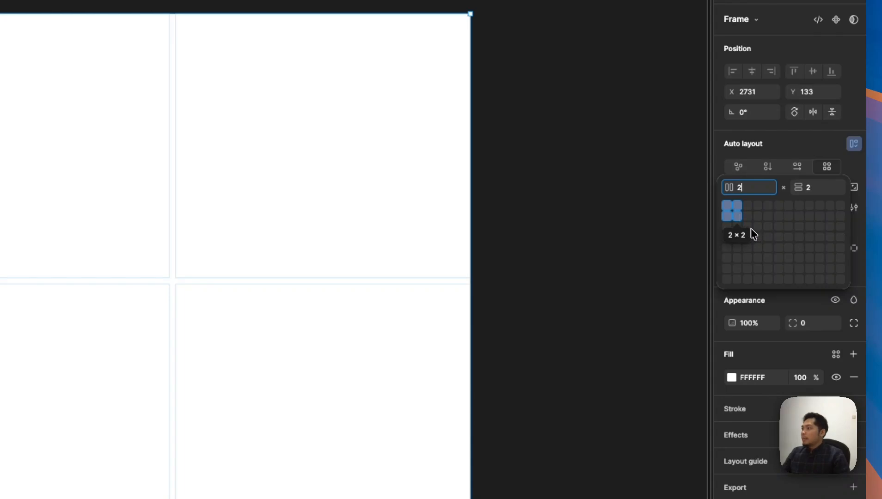
left_click(759, 240)
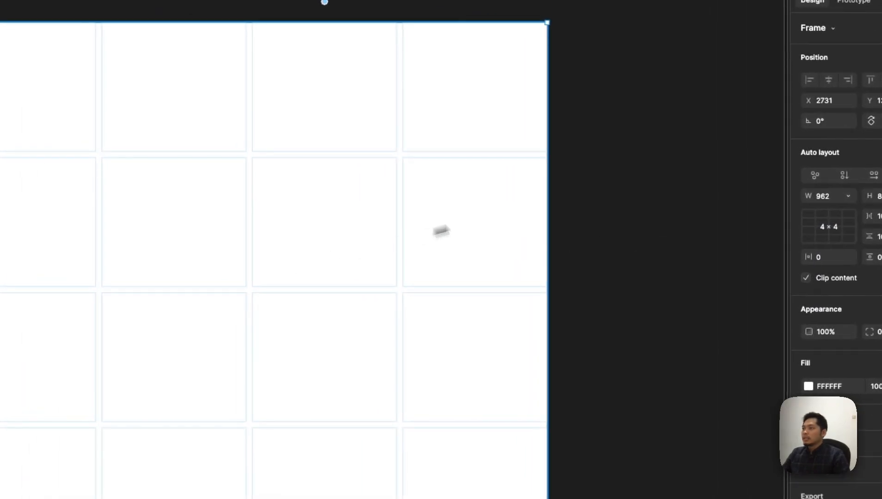
Step: Move Frame 3 to the empty canvas area beside the food photos
scroll(442, 231, "down", 2)
left_click(592, 213)
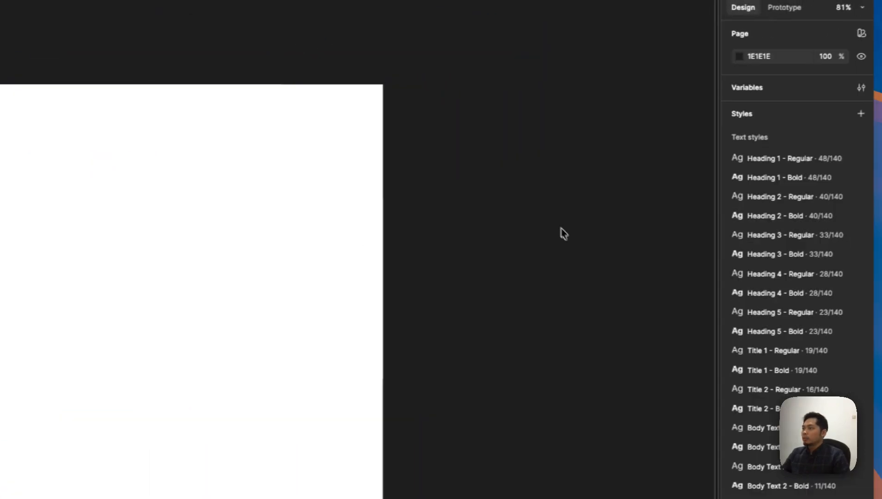
scroll(627, 221, "down", 5)
scroll(249, 279, "down", 4)
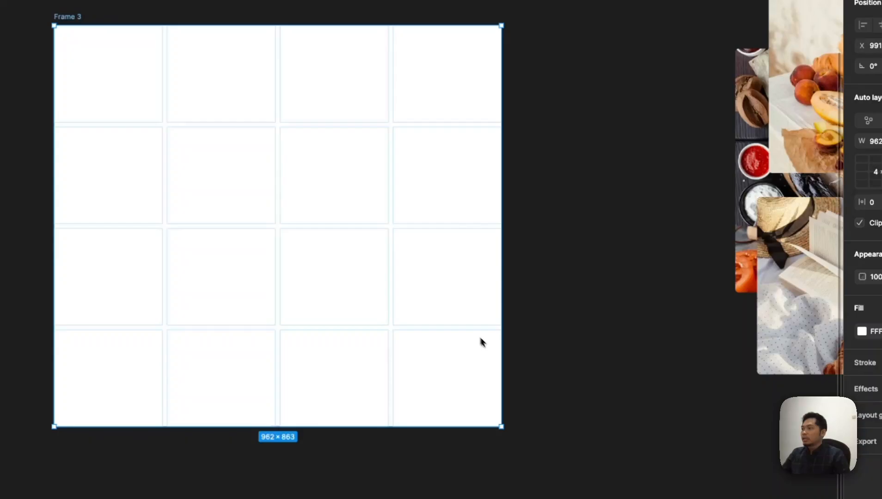
scroll(480, 343, "down", 3)
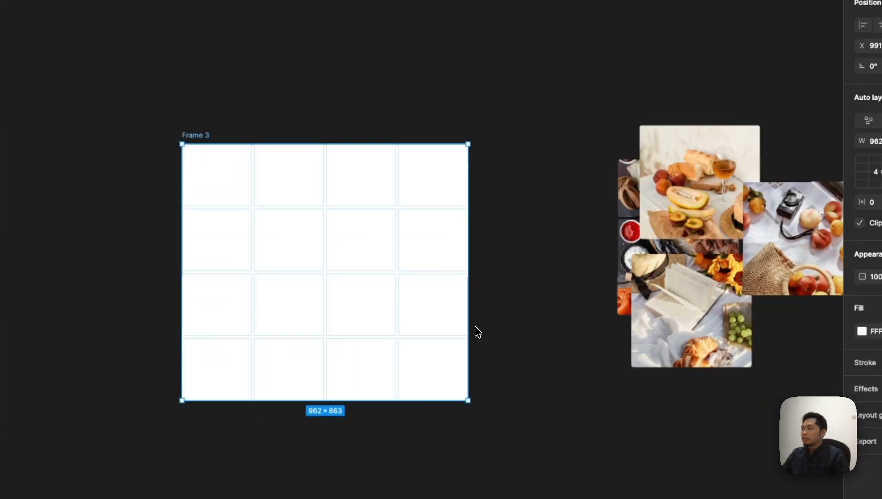
scroll(475, 333, "down", 2)
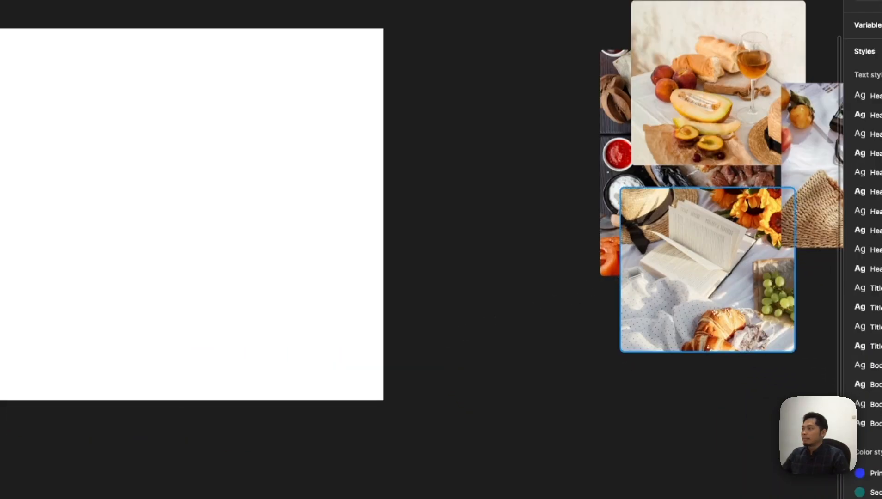
Step: Place the open-book photo and the bread-and-wine photo side by side in the grid's upper cells, each spanning 2 × 2
left_click_drag(695, 245, 288, 201)
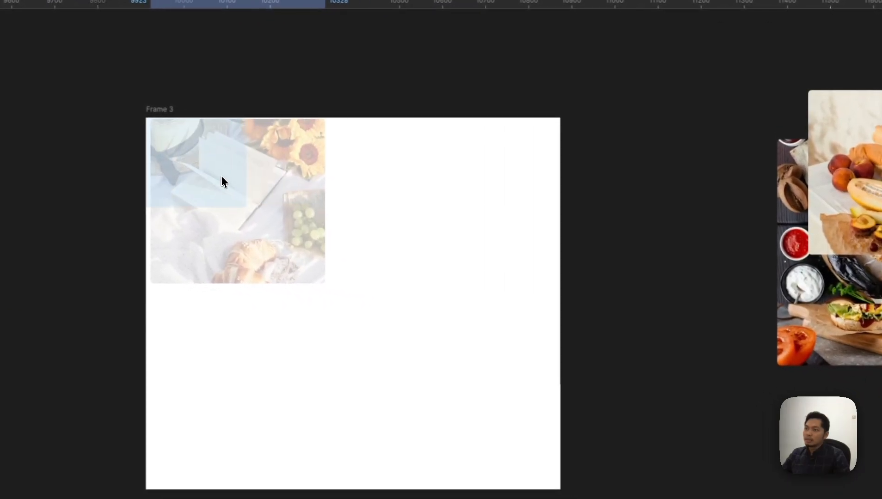
left_click_drag(222, 178, 224, 184)
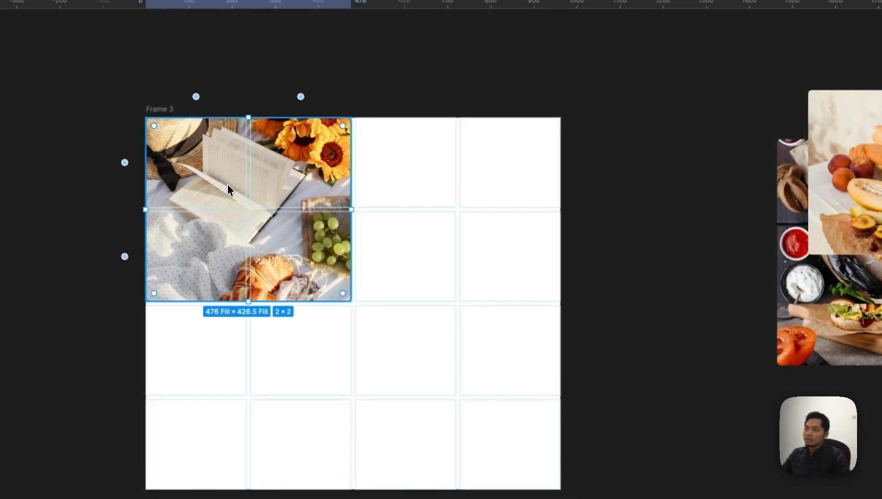
scroll(276, 192, "up", 3)
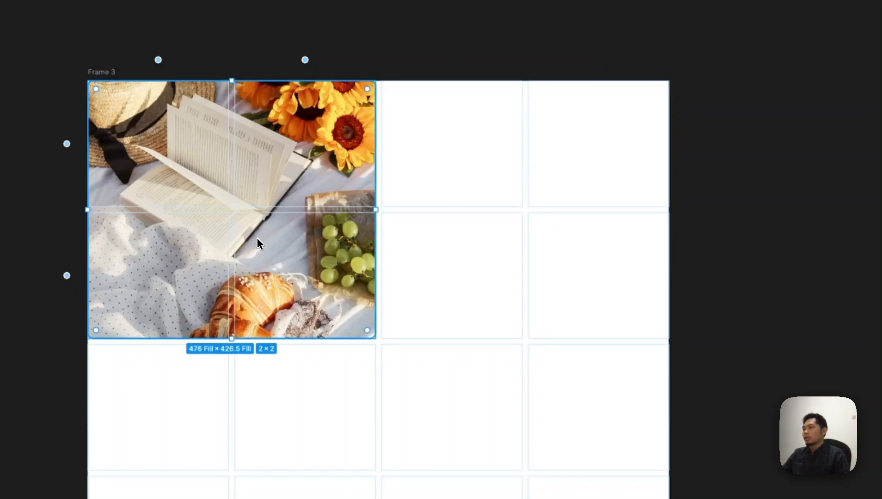
scroll(334, 238, "right", 2)
scroll(334, 238, "down", 3)
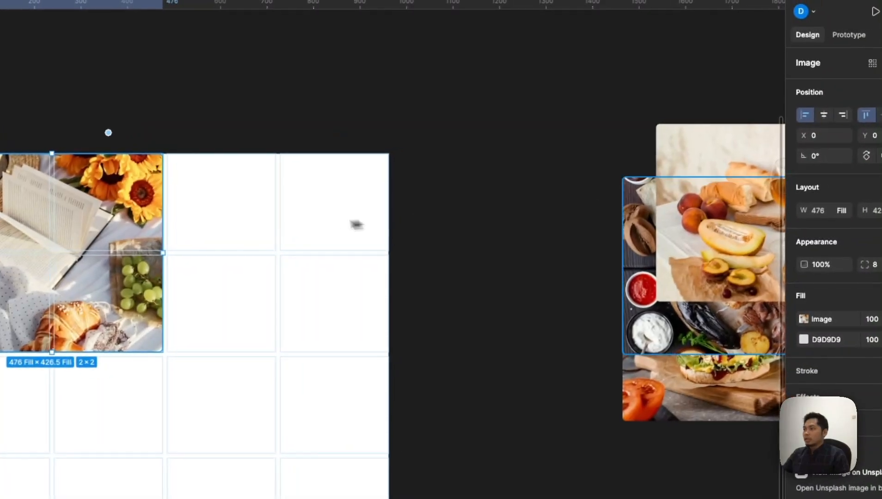
left_click_drag(740, 187, 297, 224)
left_click_drag(463, 193, 463, 193)
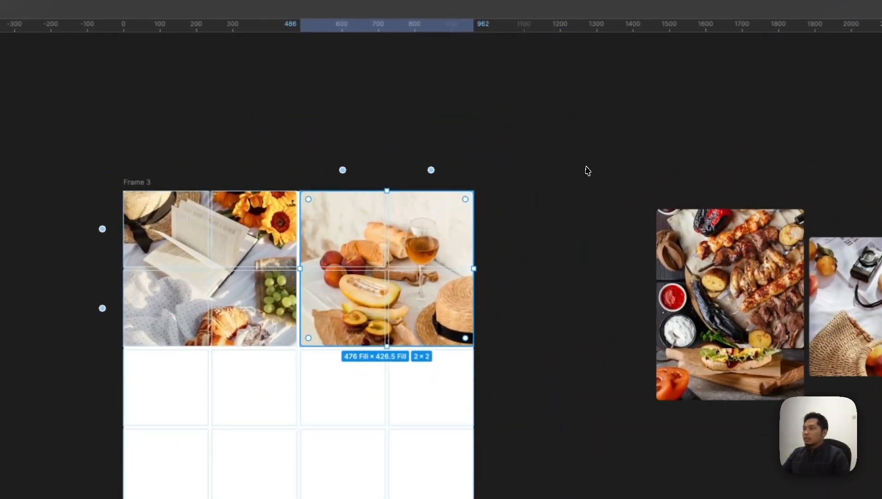
Step: Narrow the bread-and-wine photo to a 1 × 2 span and widen it back to 2 × 2
left_click_drag(347, 244, 512, 219)
left_click_drag(465, 253, 460, 255)
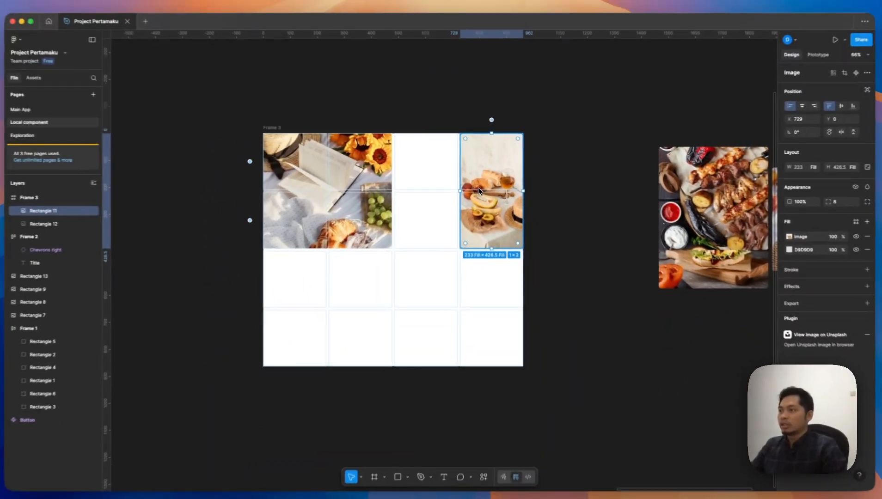
scroll(421, 199, "up", 1)
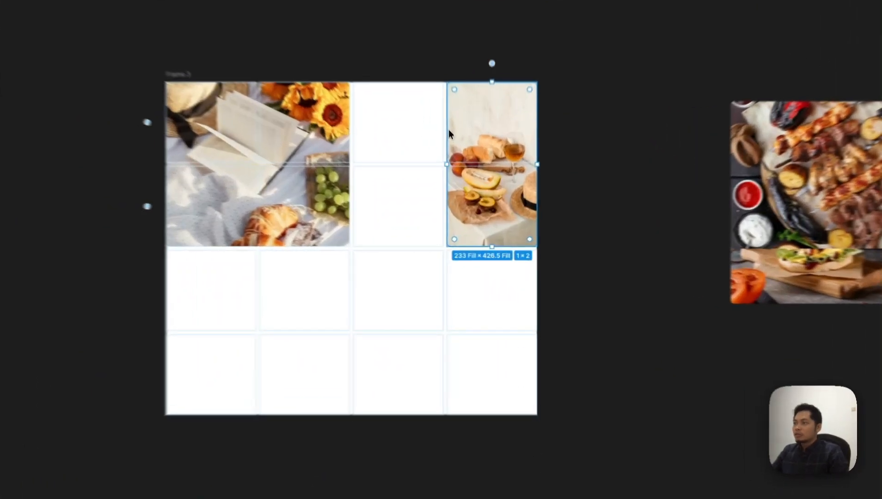
left_click_drag(462, 168, 413, 170)
left_click_drag(347, 119, 315, 119)
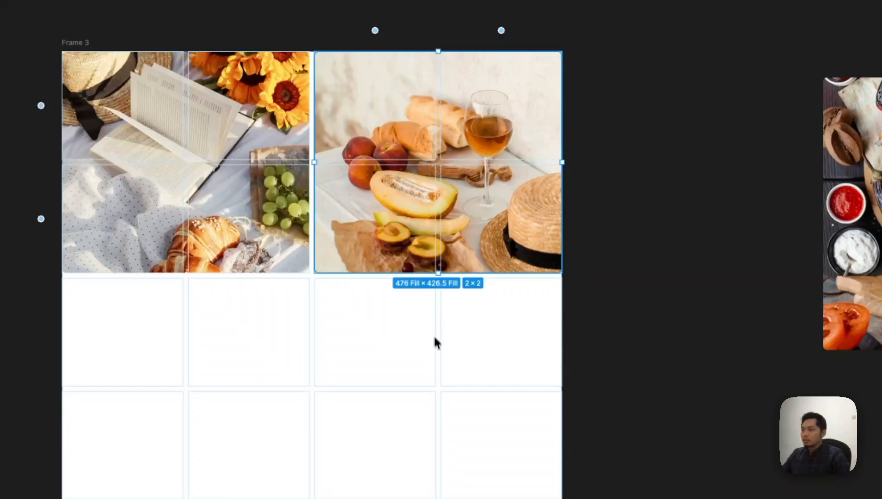
Step: Extend the bread-and-wine photo downward to a 2 × 3 span and compare it with the open-book photo
left_click_drag(435, 338, 432, 382)
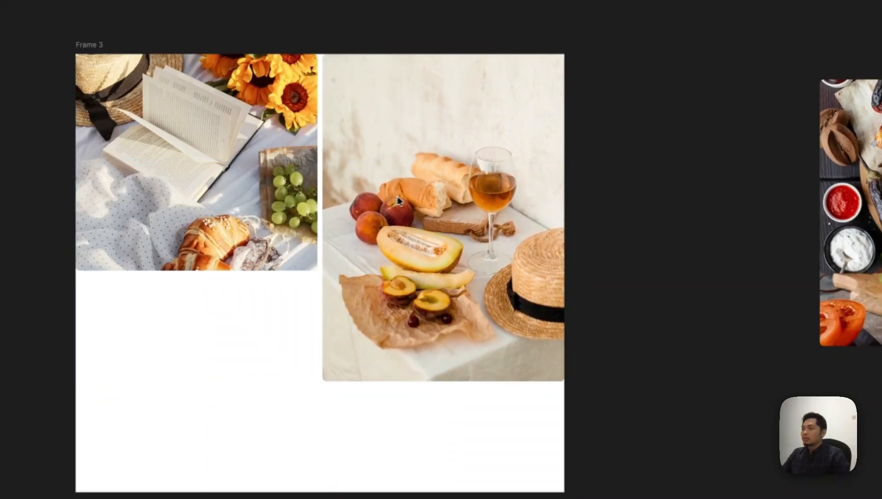
scroll(393, 200, "right", 1)
left_click(394, 200)
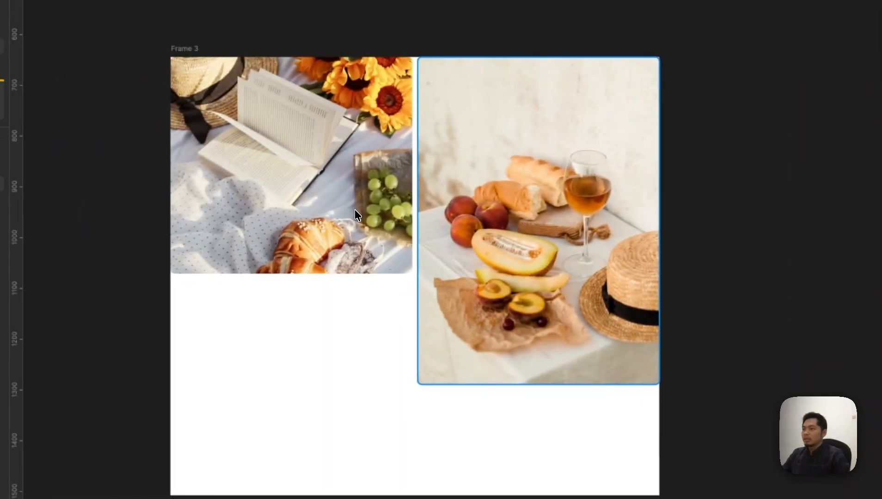
left_click(229, 215)
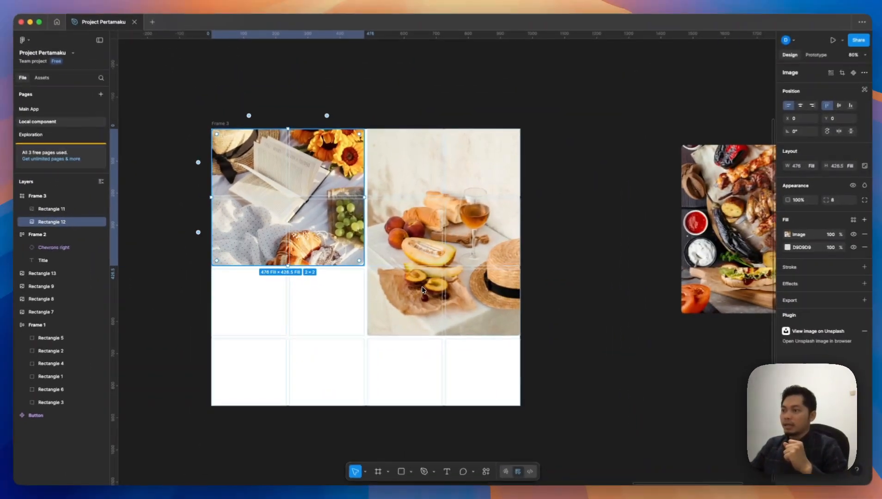
left_click(509, 221)
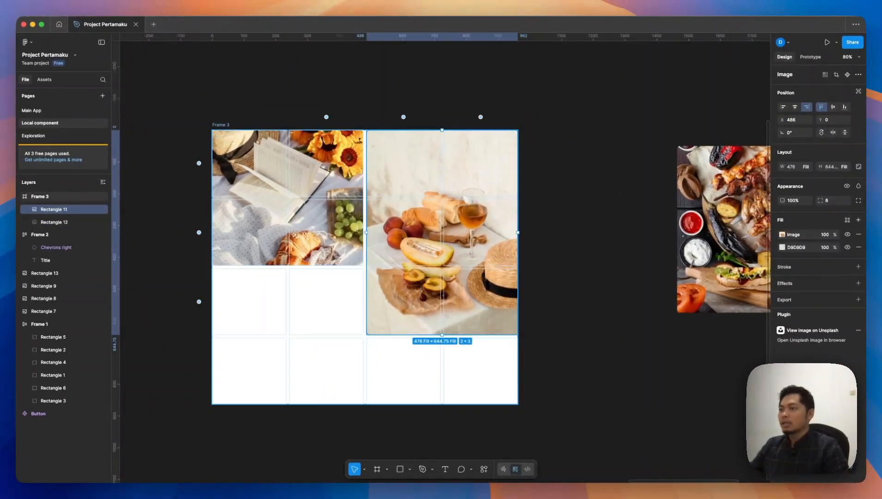
Step: Take both photos out of Frame 3 and place all six food photos into its grid together
left_click(324, 241)
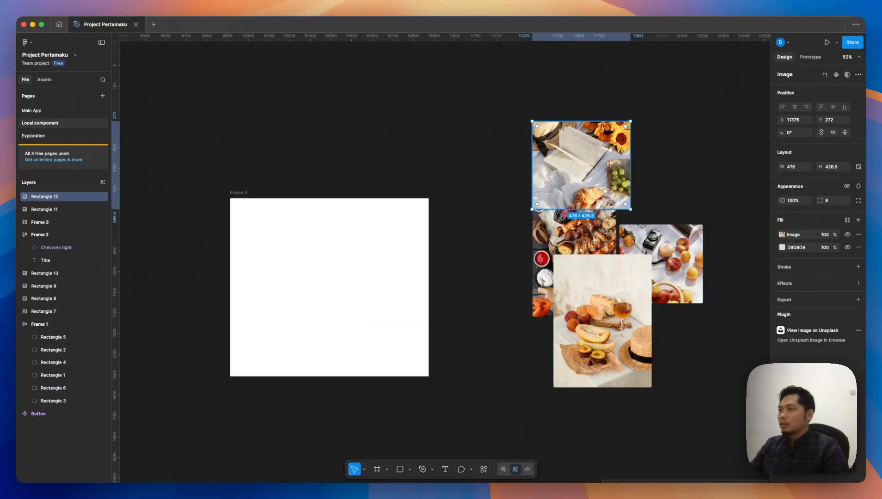
left_click(725, 456)
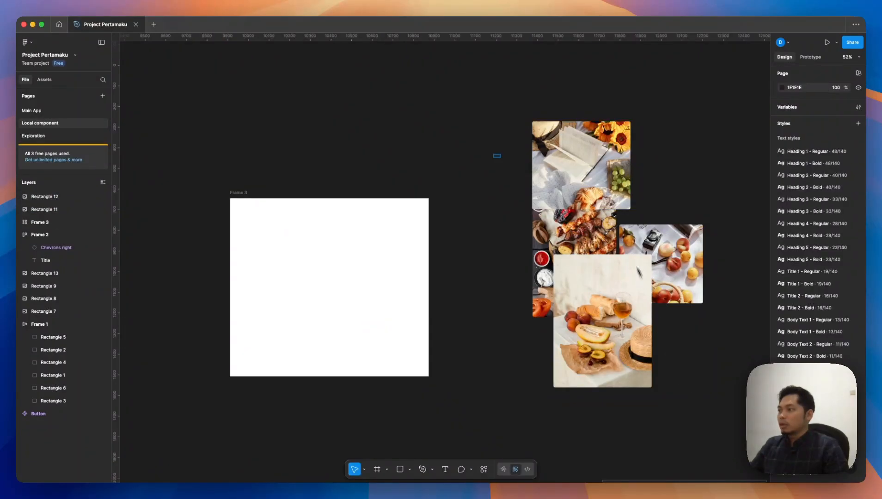
left_click_drag(493, 154, 725, 453)
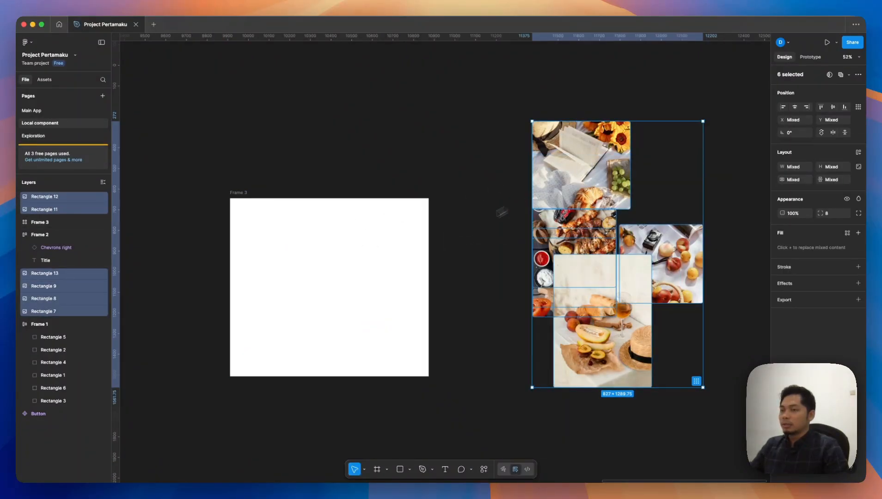
scroll(618, 125, "up", 2)
mouse_move(369, 172)
left_mouse_down()
mouse_move(313, 172)
mouse_move(363, 158)
left_mouse_up()
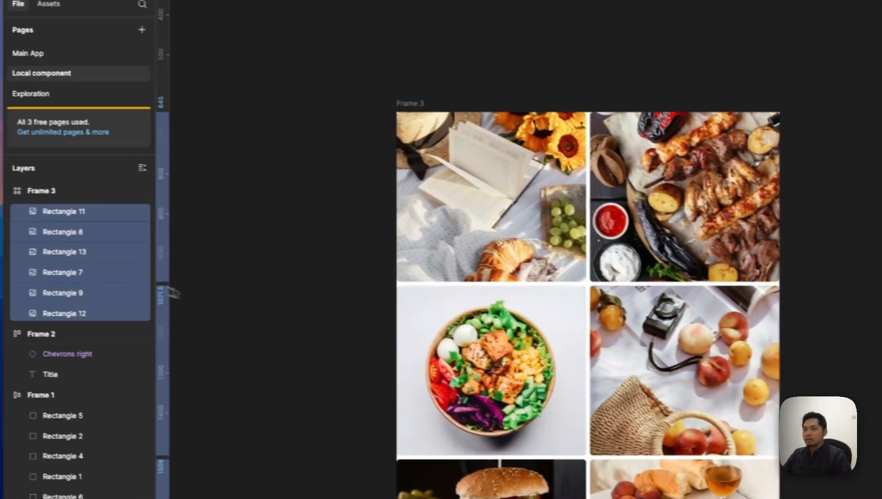
Step: Shrink the open-book photo to the single upper-left cell of the grid
left_click(489, 184)
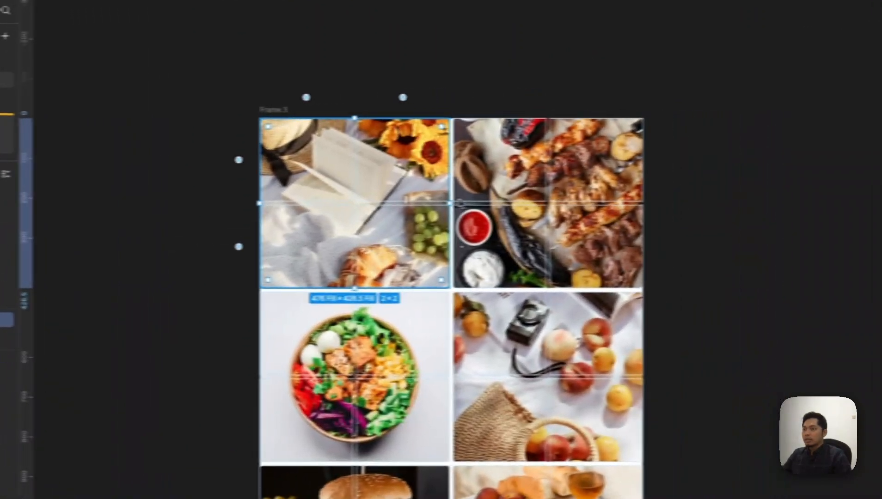
left_click_drag(427, 204, 330, 202)
left_click_drag(292, 289, 287, 202)
Step: Complete the grid's top row with the grilled-meat photo spanning 2 × 1 and the camera-and-peaches photo spanning 1 × 1
left_click(458, 166)
left_click_drag(366, 159, 428, 289)
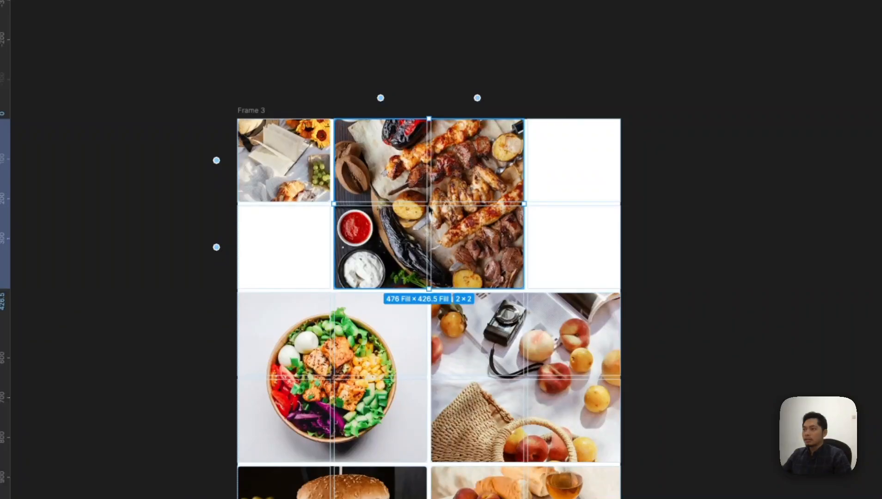
left_click_drag(524, 289, 556, 236)
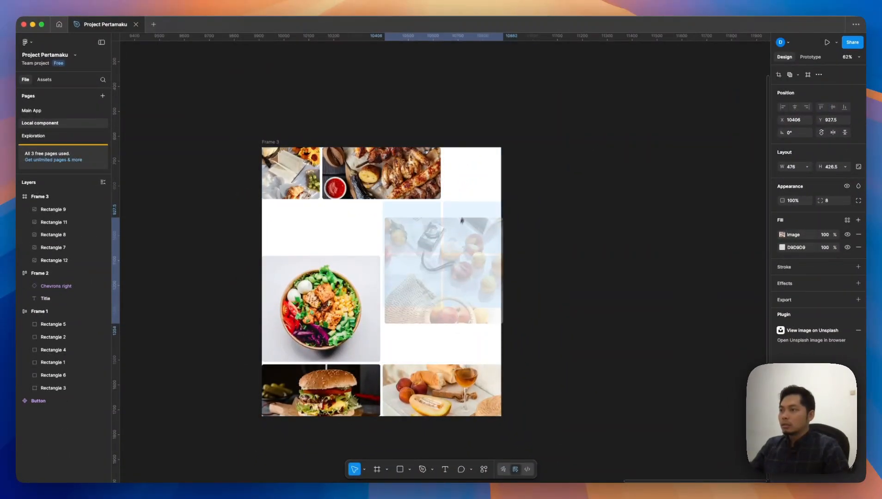
left_click_drag(462, 220, 468, 187)
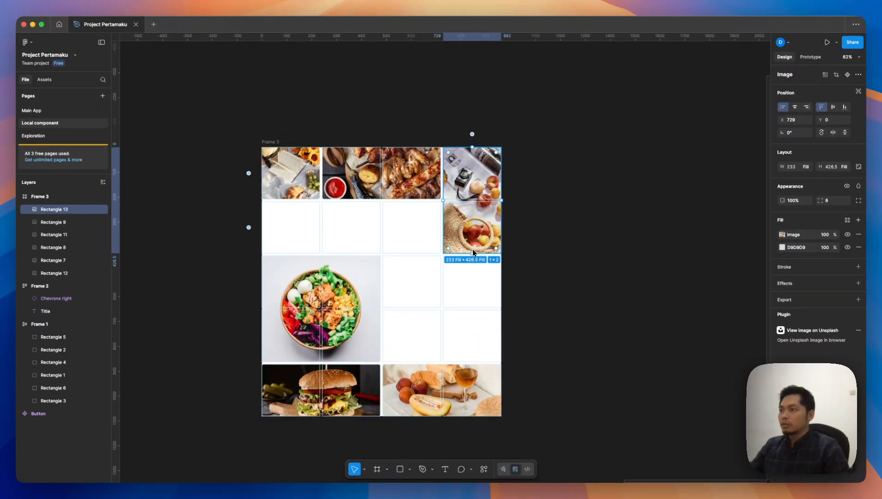
left_click_drag(473, 239, 475, 204)
Step: Move the salad photo up to the second row, put the burger photo beside it, and select the bread-and-wine photo
left_click(332, 291)
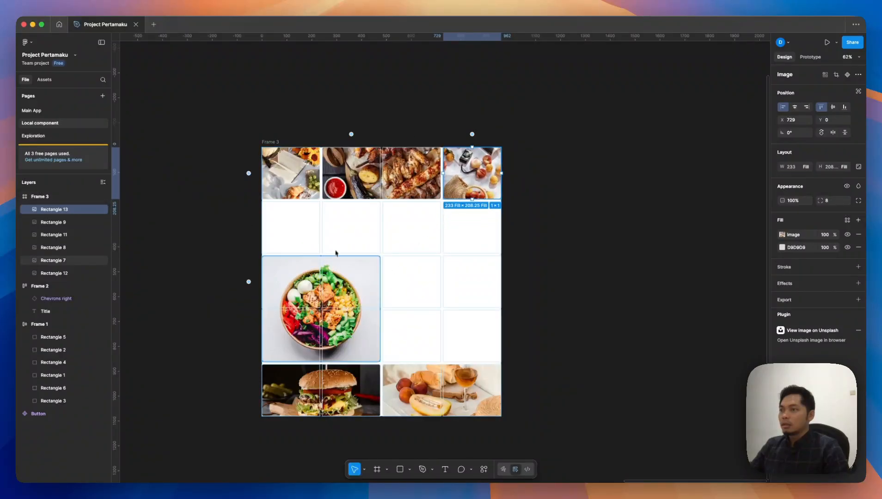
left_click_drag(336, 259, 336, 204)
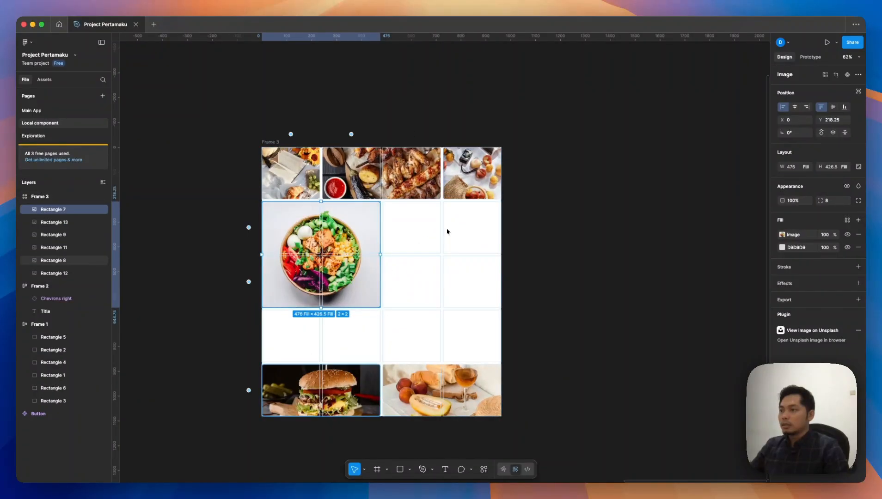
left_click_drag(347, 381, 447, 231)
left_click(428, 393)
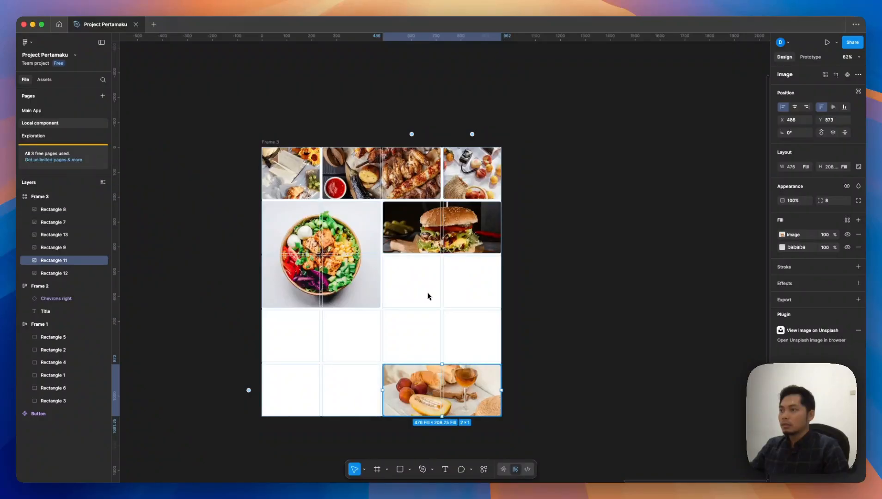
Step: Place the bread-and-wine photo directly below the burger photo, spanning 2 × 1 cells
left_click_drag(429, 296, 472, 281)
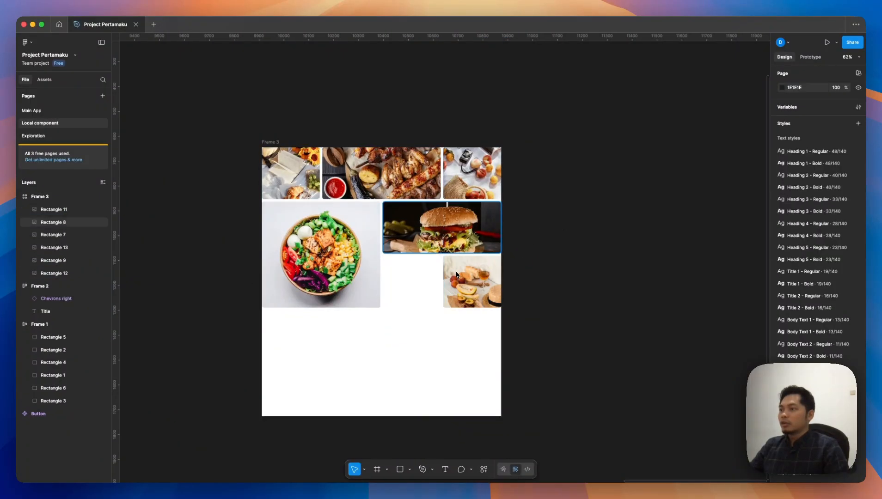
left_click_drag(396, 280, 382, 281)
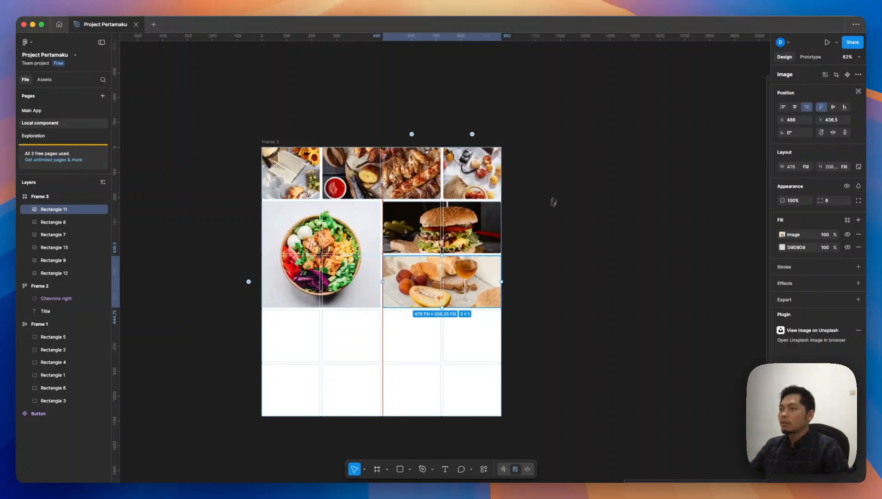
left_click(543, 221)
Step: Give Frame 3 a horizontal gap of 18, a vertical gap of 26, and padding of 24 horizontally and 22 vertically
scroll(544, 221, "up", 5)
scroll(543, 222, "left", 2)
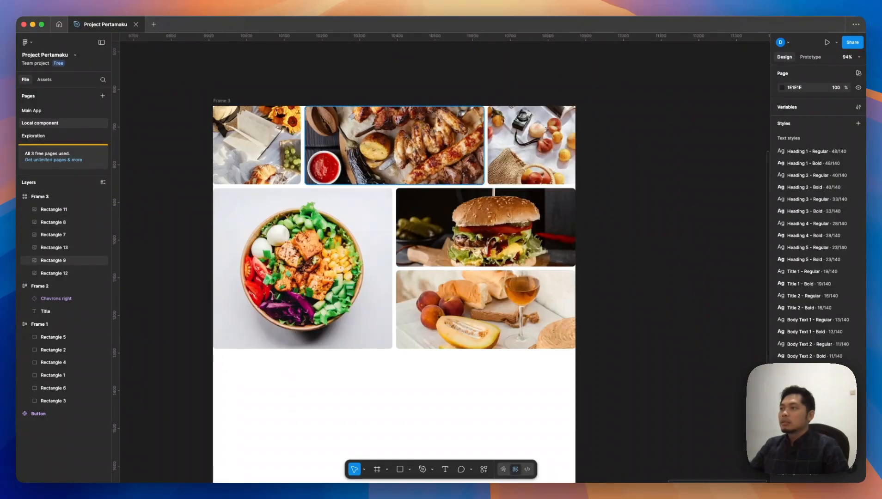
left_click(225, 102)
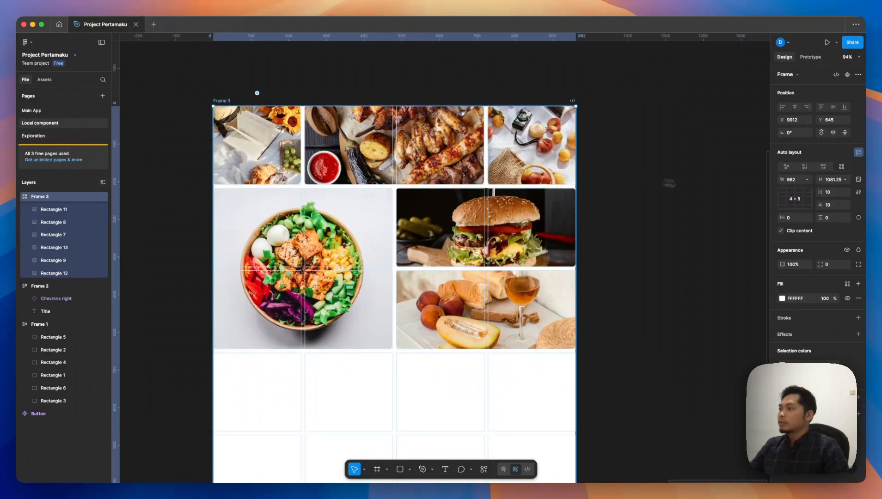
left_click_drag(820, 193, 828, 193)
mouse_move(821, 206)
left_mouse_down()
mouse_move(840, 204)
mouse_move(802, 217)
mouse_move(831, 218)
left_mouse_up()
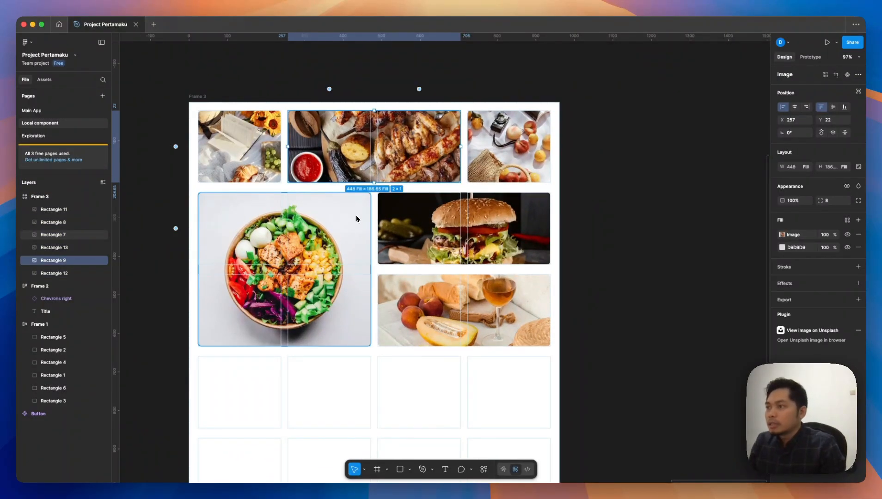
Step: Resize Frame 3 to different proportions to test how its photo grid adapts
left_click(357, 220)
left_click(414, 188)
scroll(446, 149, "down", 8)
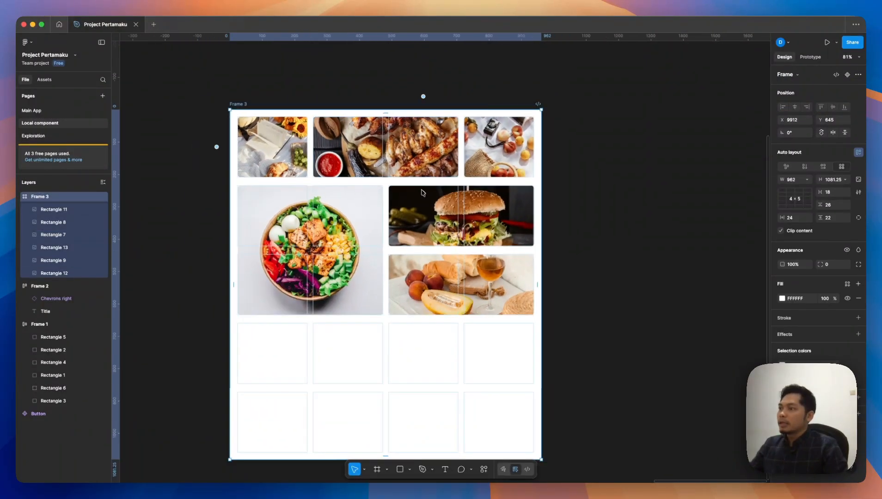
scroll(453, 282, "right", 2)
scroll(448, 296, "up", 2)
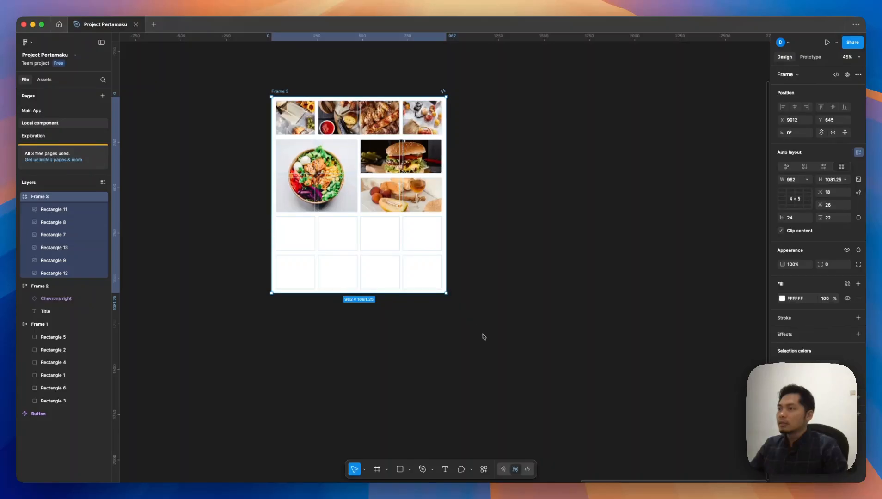
left_click_drag(446, 293, 551, 369)
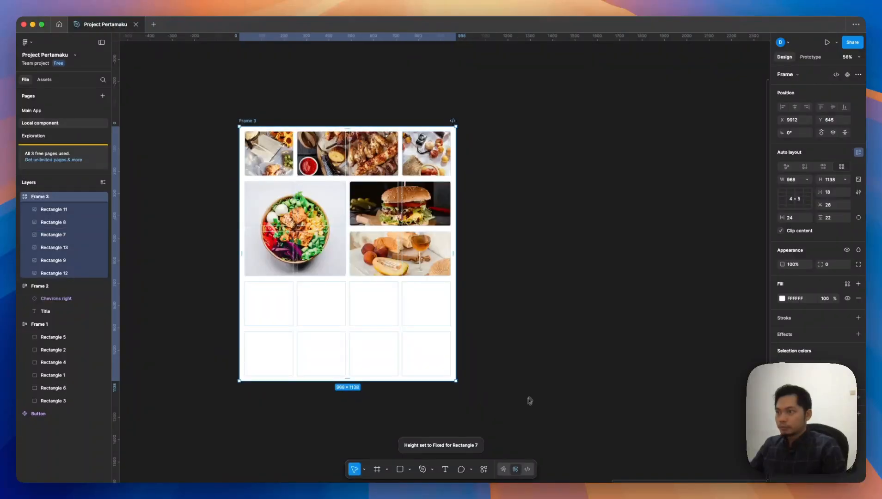
left_click_drag(499, 307, 513, 354)
Step: Fit the height of the salad photo exactly to its two grid rows, keeping a 2 × 2 span
left_click(333, 236)
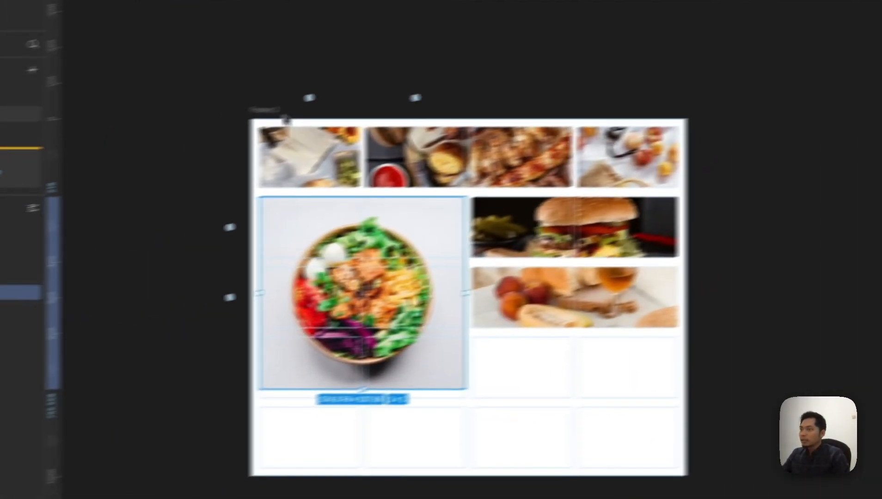
scroll(429, 387, "up", 2)
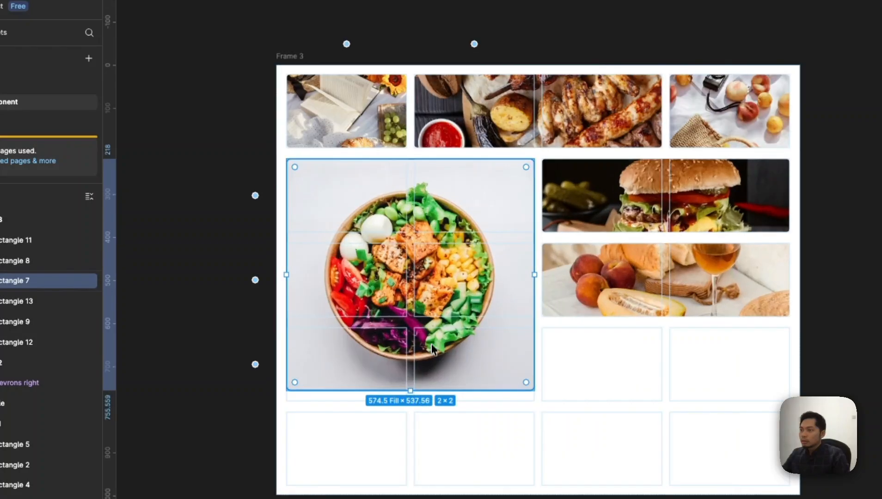
left_click_drag(411, 391, 411, 317)
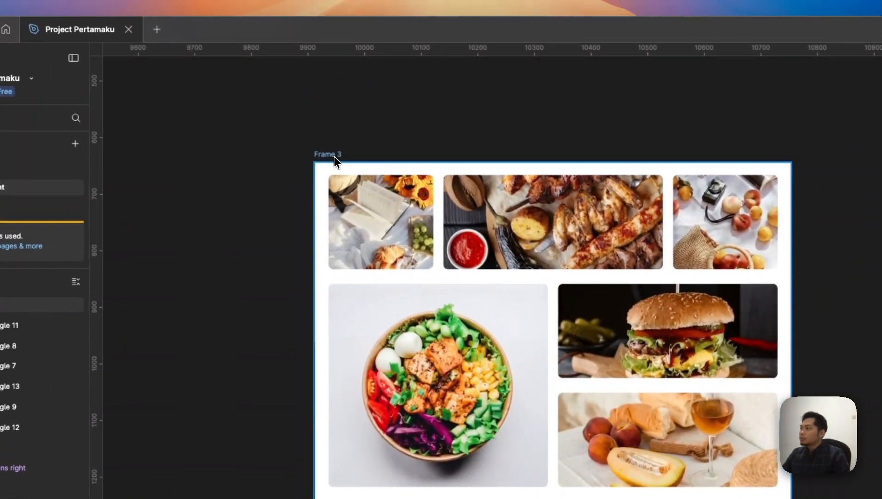
Step: Duplicate the bread-and-wine photo into the fourth row and shrink the copy to a single 1 × 1 cell
left_click(291, 56)
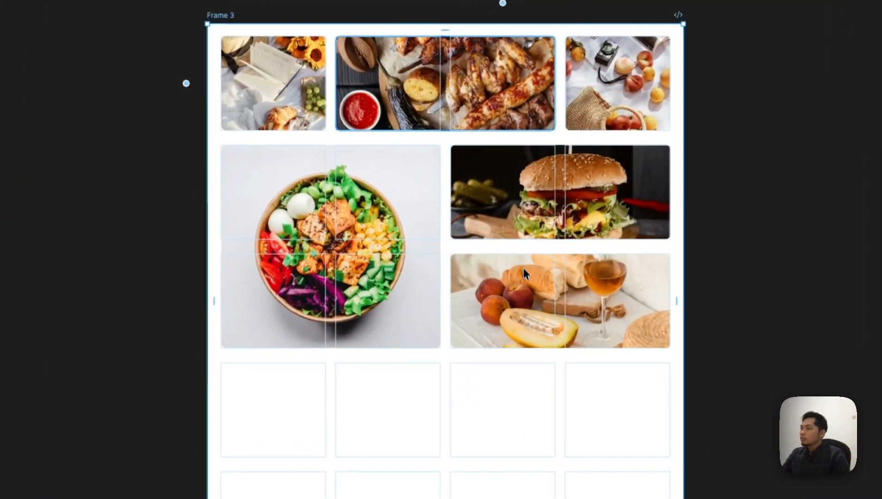
left_click(447, 153)
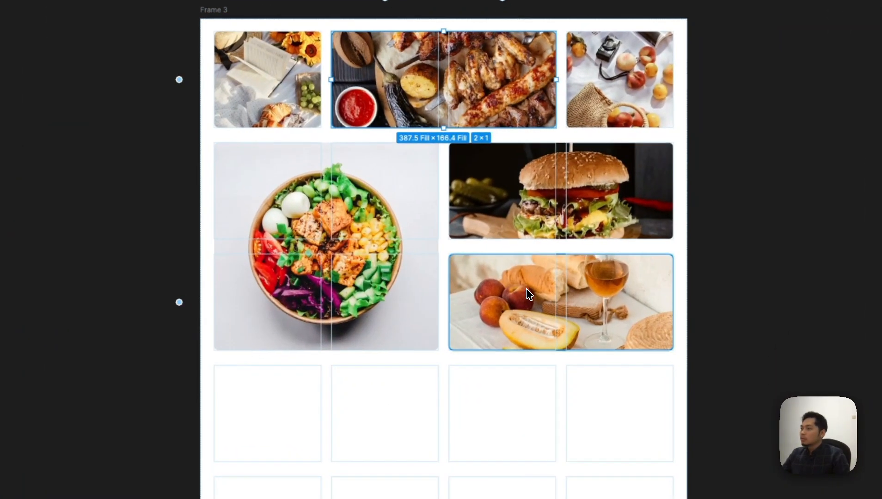
left_click(529, 294)
key("super+d")
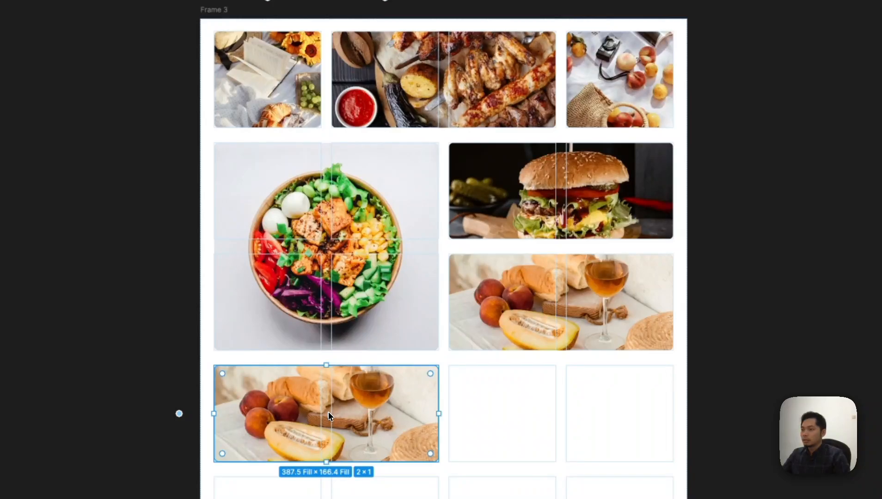
left_click_drag(439, 414, 323, 412)
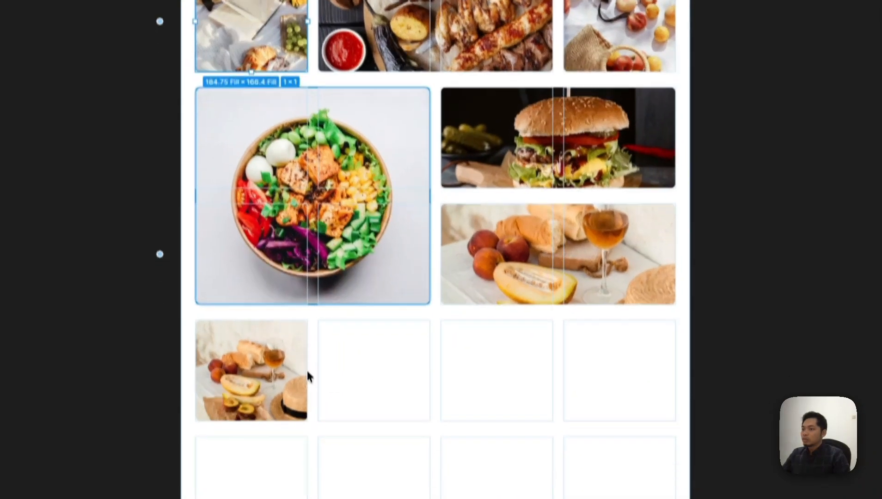
Step: Duplicate the small bread-and-wine photo twice to fill the second and third cells of the fourth row
left_click(314, 415)
key("super+d")
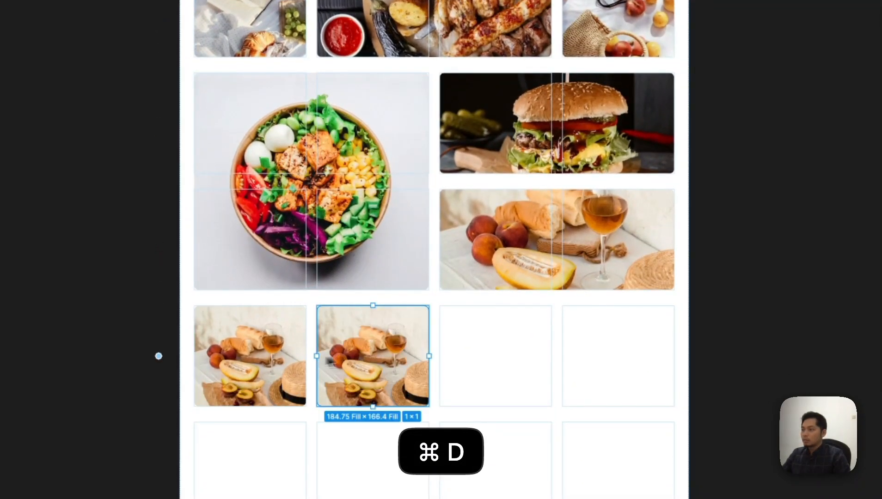
key("super+d")
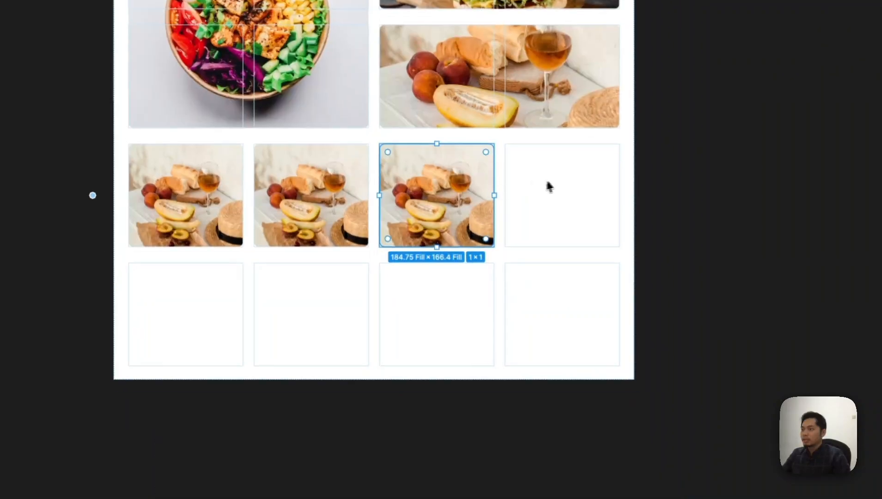
left_click(317, 185)
left_click(443, 195)
left_click(443, 196)
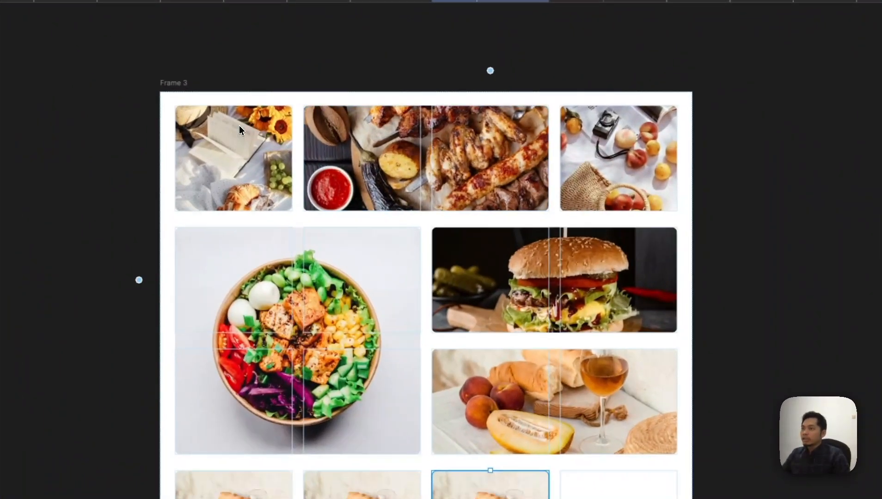
Step: Change the third grid column from automatic sizing to a fixed width of 421
scroll(269, 122, "down", 1)
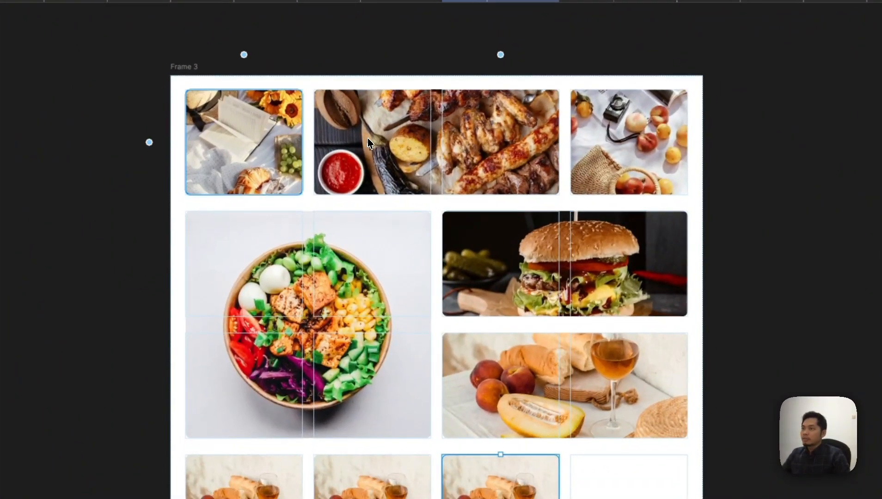
left_click(263, 131)
left_click(458, 347)
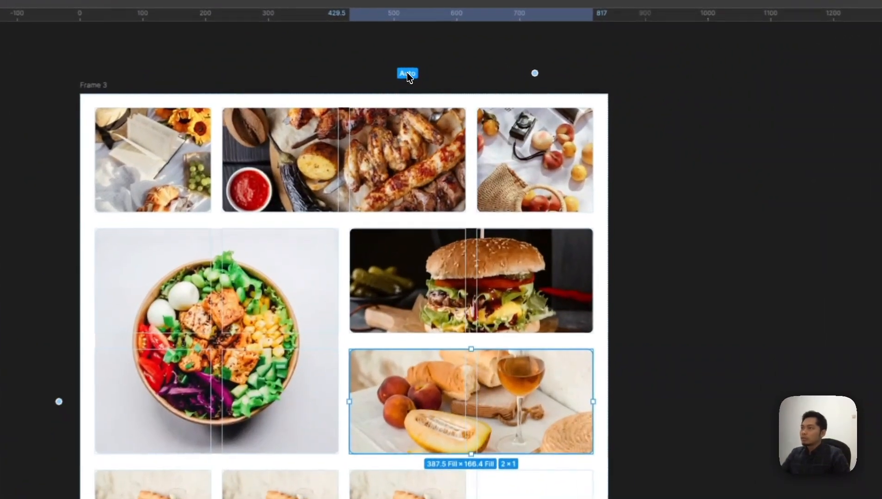
left_click(408, 74)
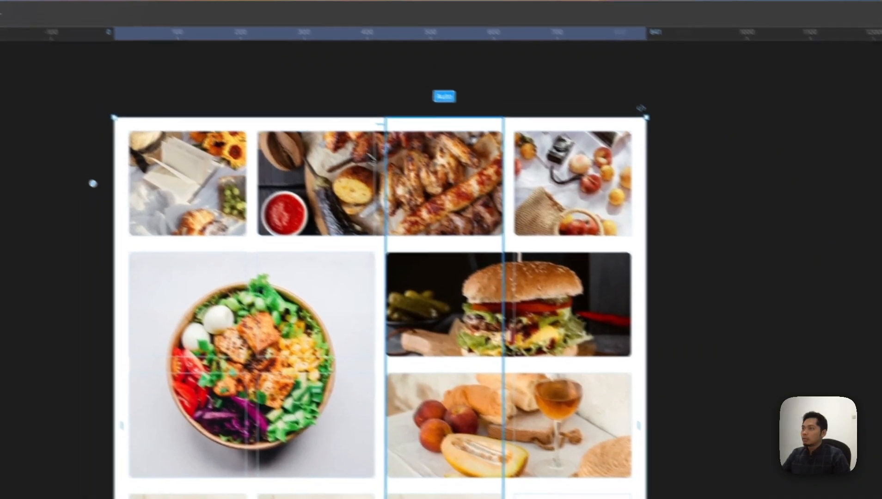
left_click_drag(340, 132, 305, 134)
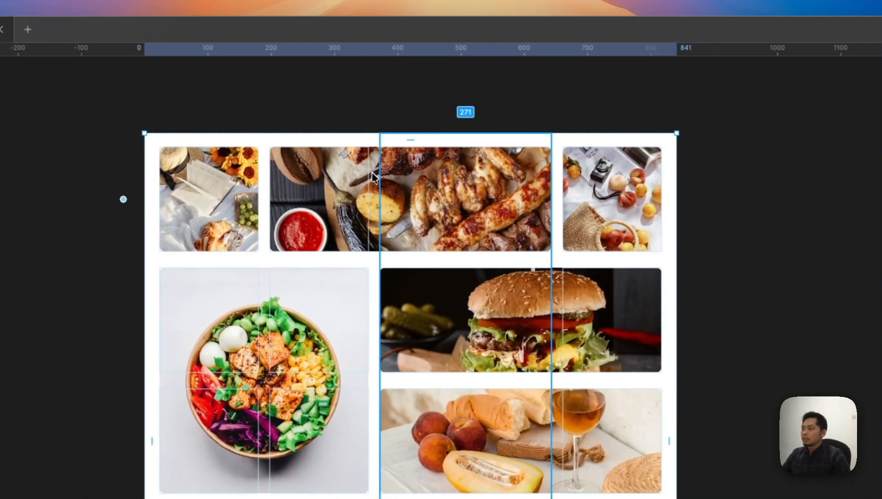
left_click_drag(373, 173, 333, 174)
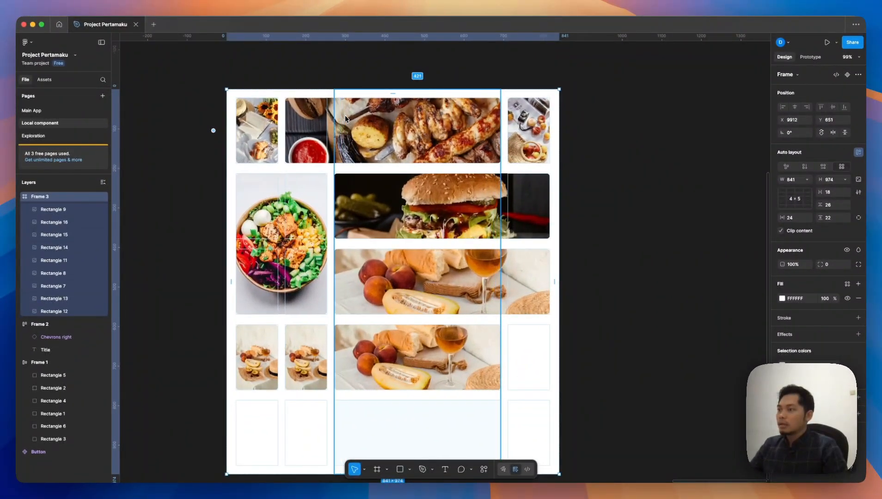
left_click_drag(346, 120, 623, 191)
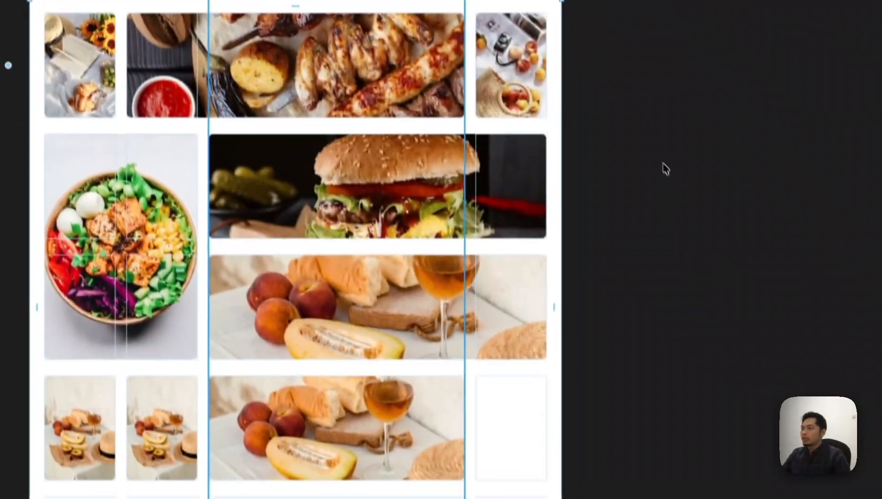
Step: Set Frame 3's grid to 4 columns by 4 rows, dropping the empty last row
scroll(629, 152, "down", 5)
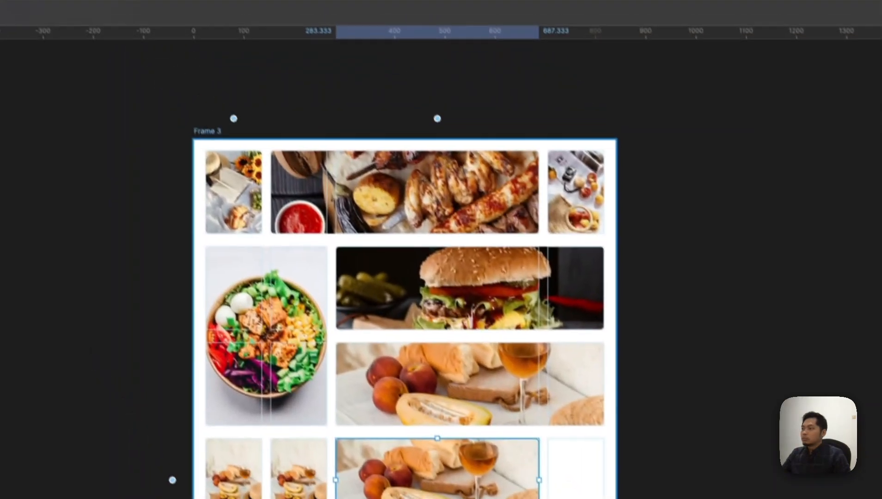
key("shift+Return")
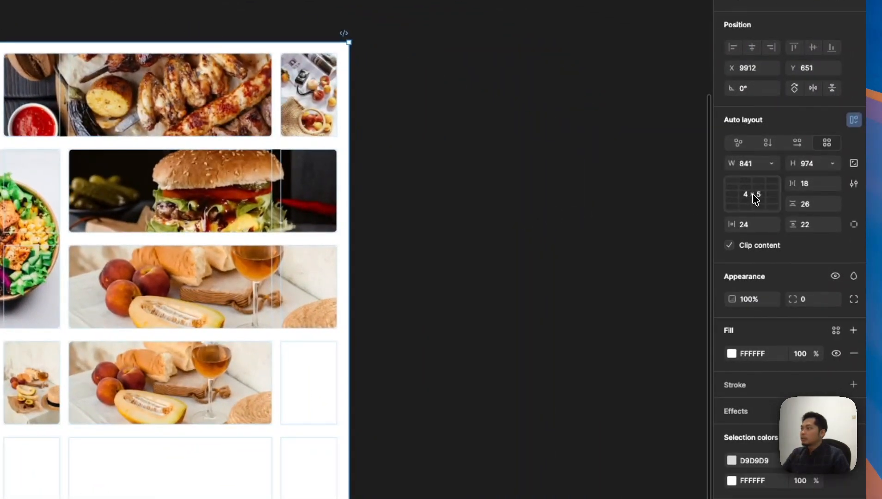
left_click(755, 198)
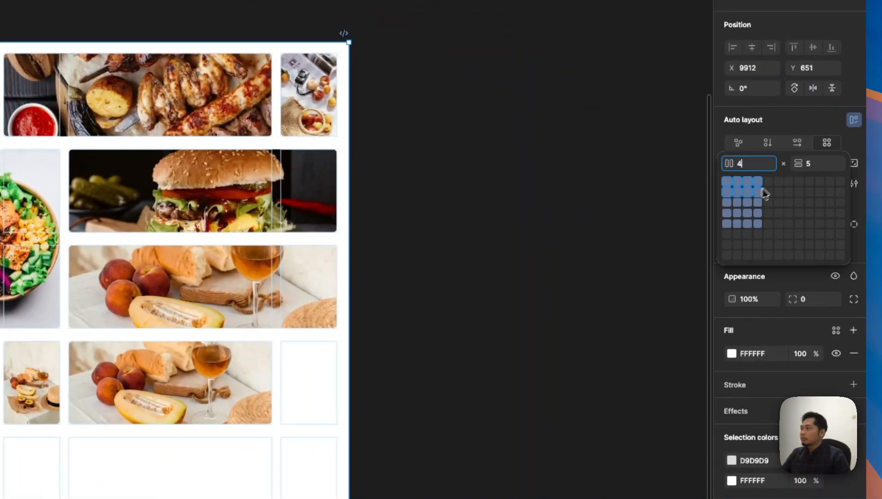
left_click(814, 165)
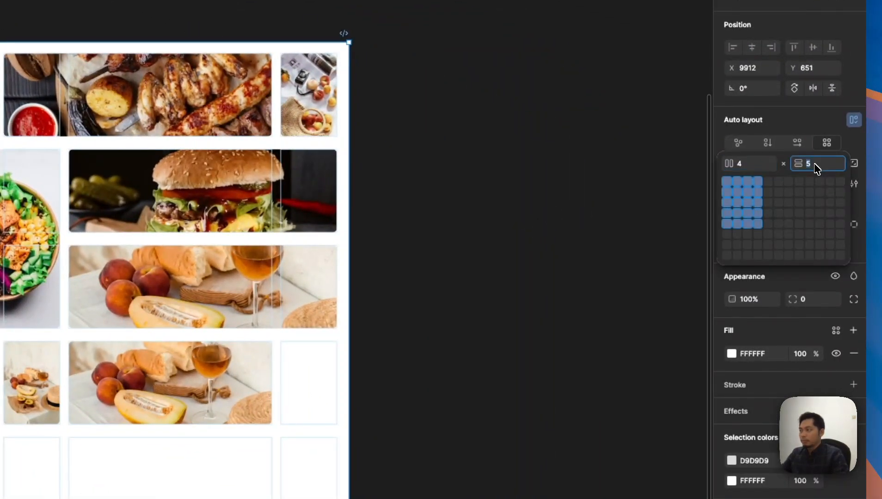
left_click(516, 226)
Step: Duplicate the bread-and-wine photo from the wide third column into the remaining empty cell of the fourth row
left_click(231, 375)
key("super+d")
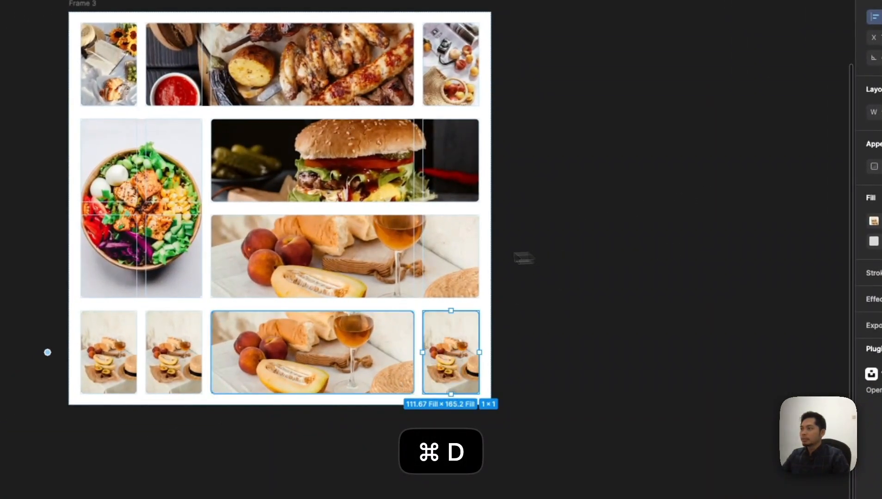
left_click(604, 210)
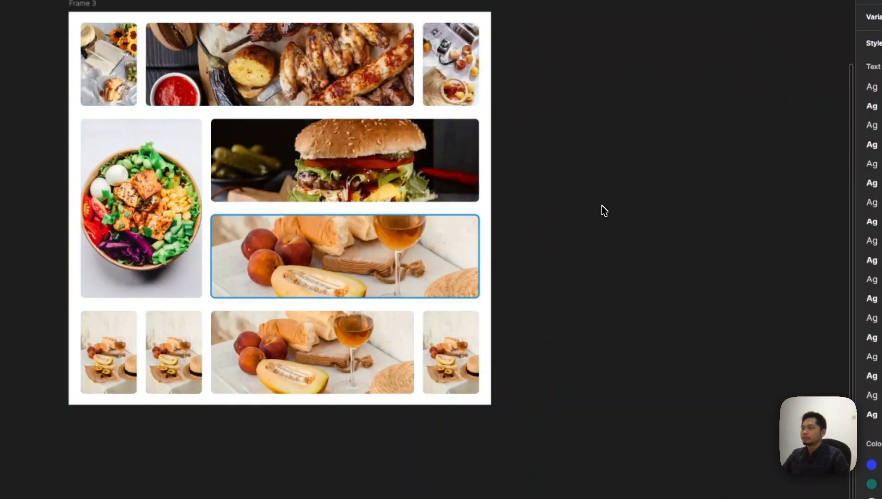
Step: Resize Frame 3 with its finished photo grid to 824 × 733 and clear the selection
scroll(602, 212, "up", 2)
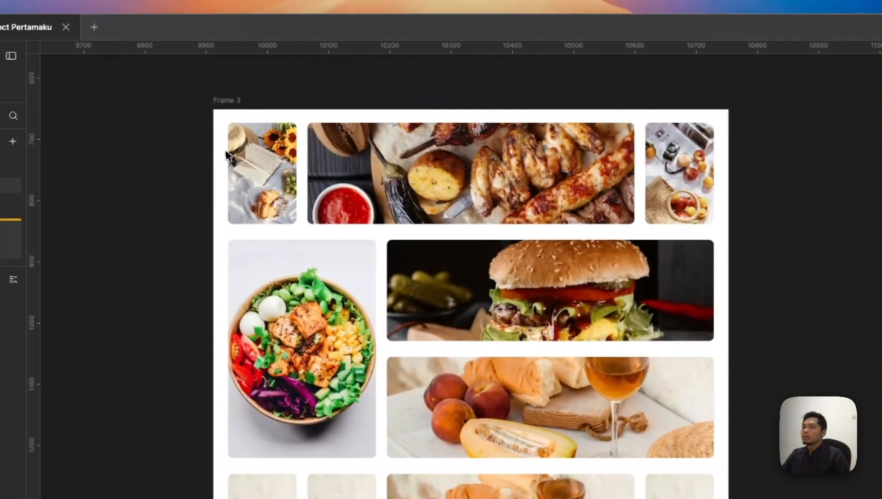
scroll(232, 160, "up", 2)
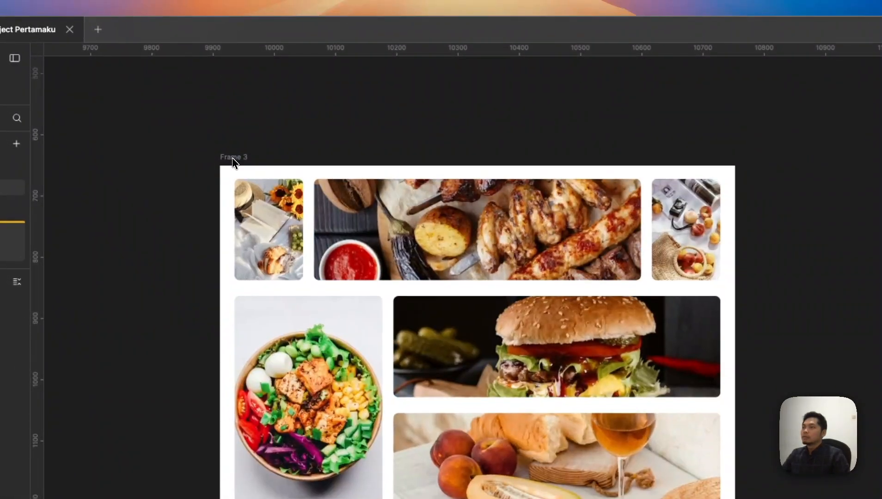
left_click(232, 158)
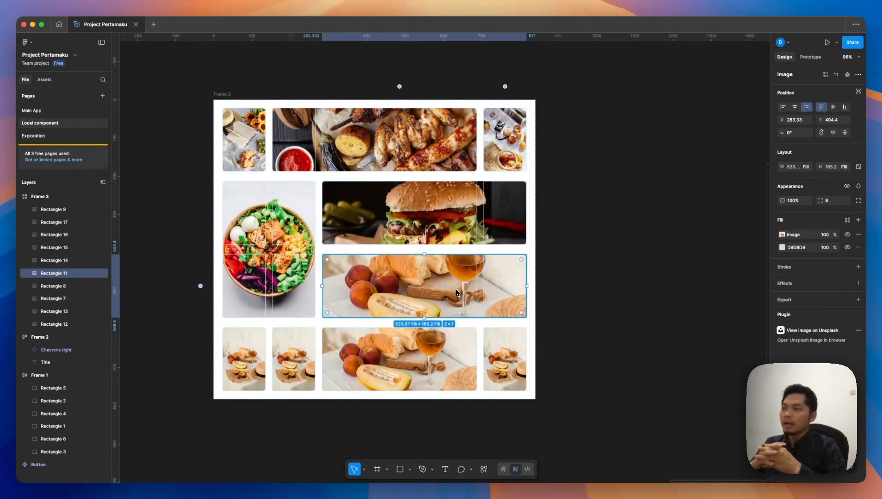
left_click(223, 94)
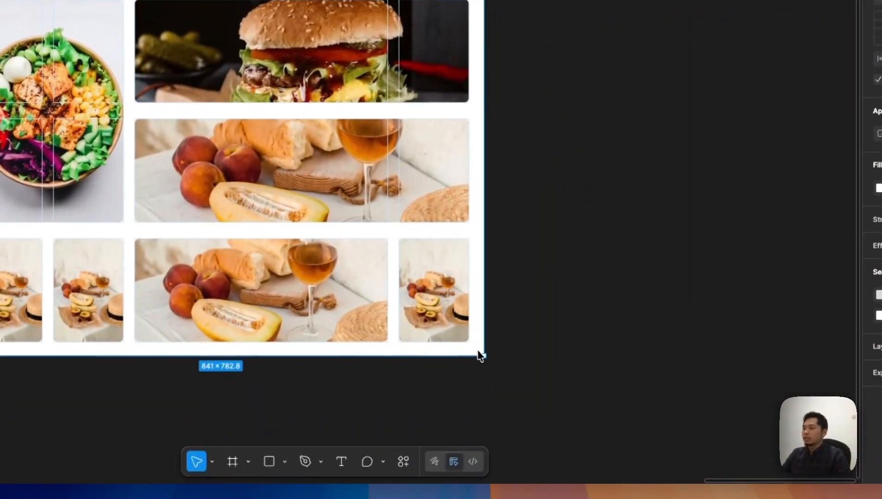
left_click_drag(535, 399, 515, 381)
left_click_drag(477, 357, 490, 273)
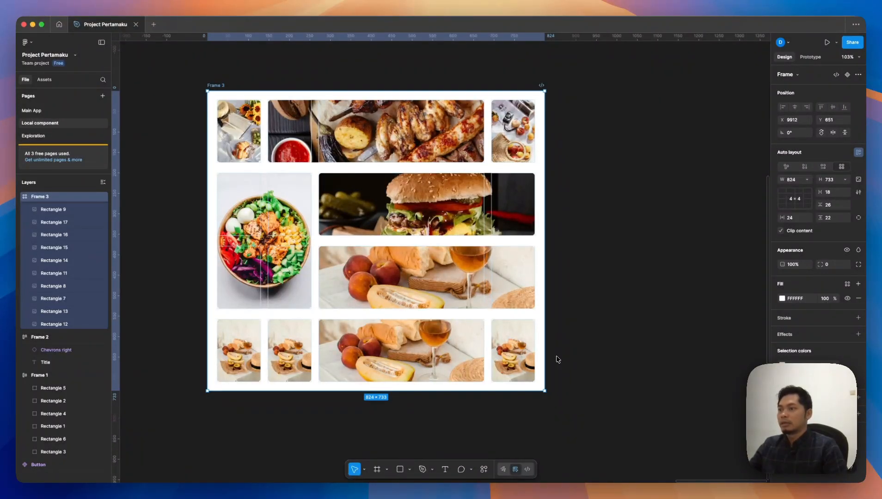
left_click(581, 354)
scroll(594, 352, "left", 1)
scroll(598, 351, "up", 1)
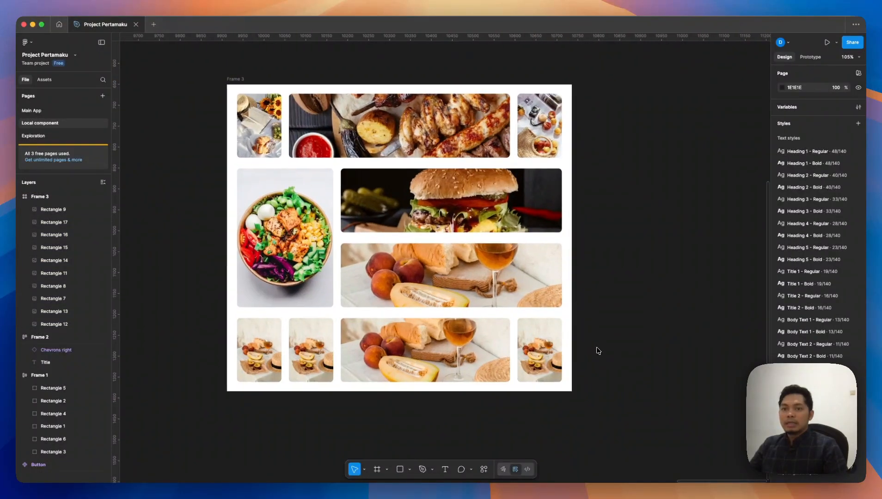